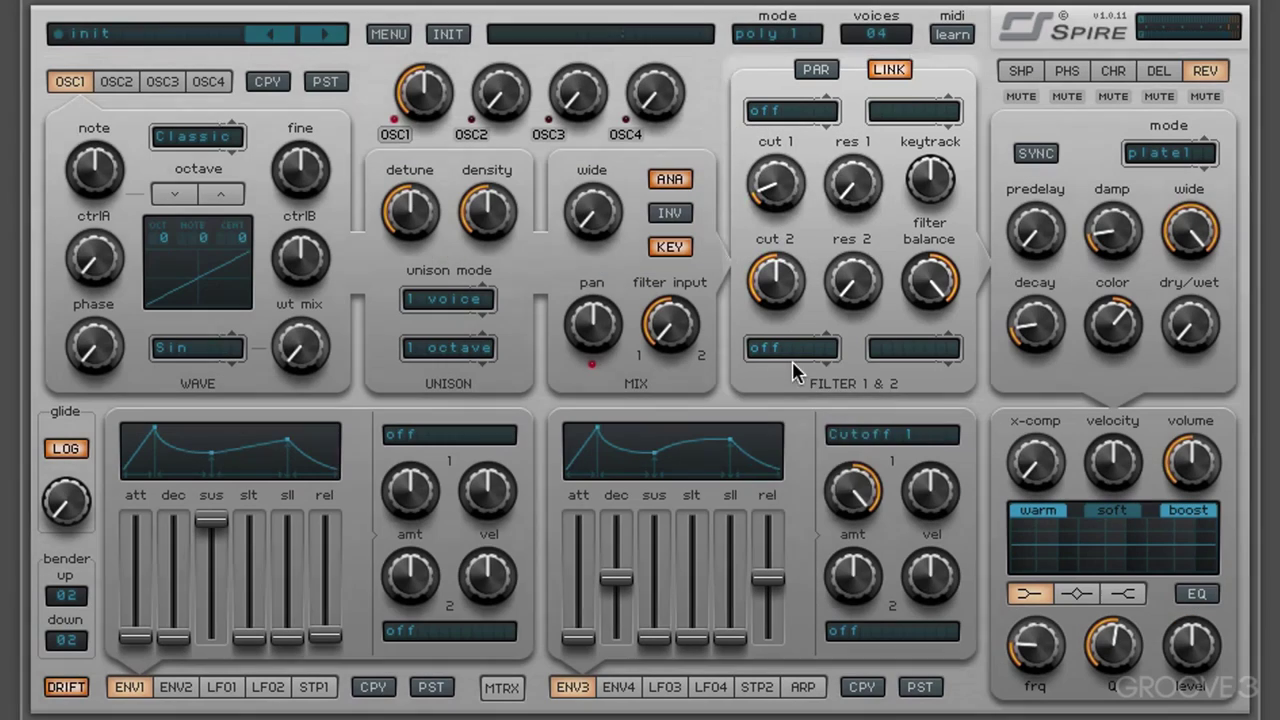
Switch the filter routing to parallel and back to serial
{"action": "left_click", "coordinate": [791, 350]}
{"action": "left_click", "coordinate": [662, 320]}
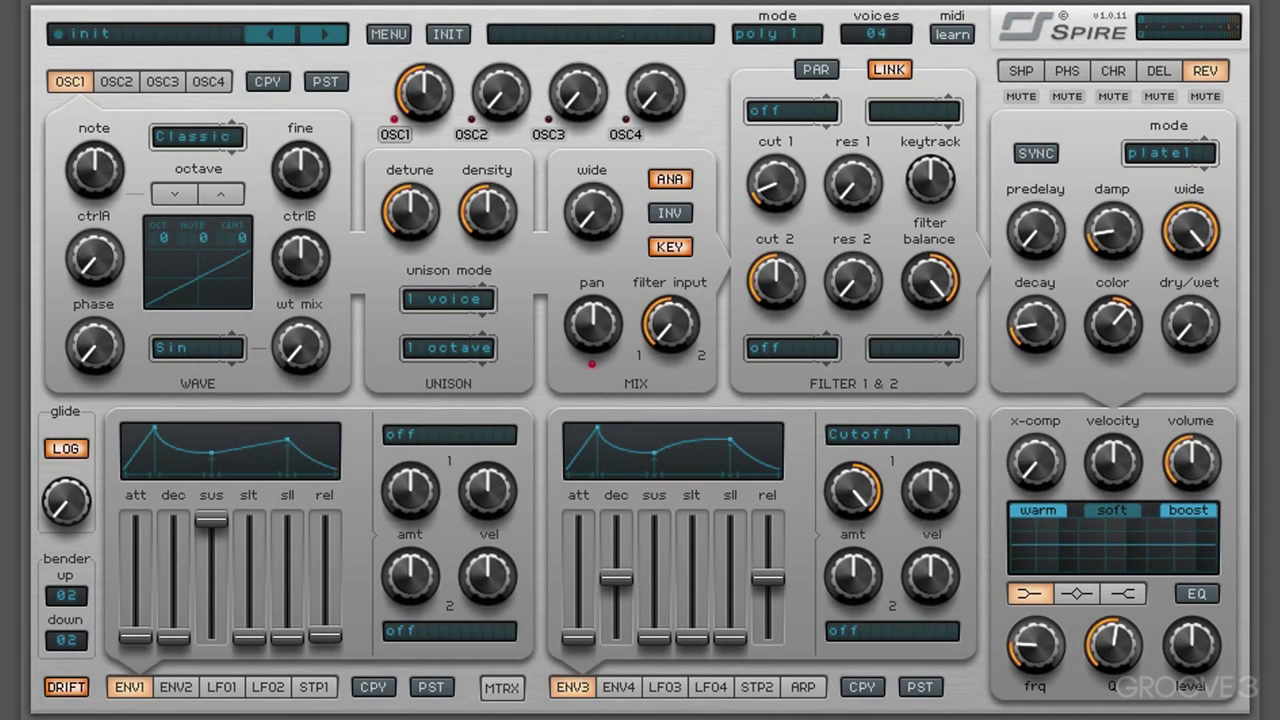
{"action": "left_click", "coordinate": [815, 70]}
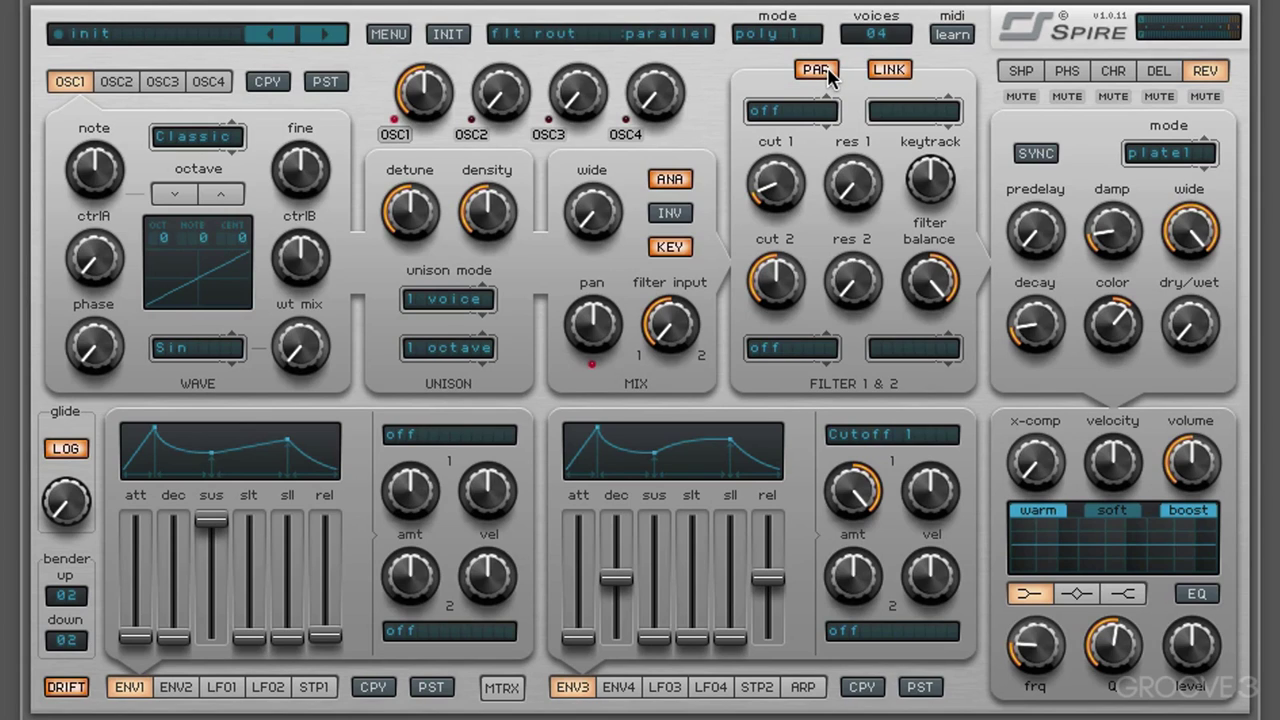
{"action": "left_click", "coordinate": [815, 70]}
Set filter 1 to the perfecto type in LP4 mode
{"action": "left_click", "coordinate": [818, 110]}
{"action": "left_click", "coordinate": [826, 168]}
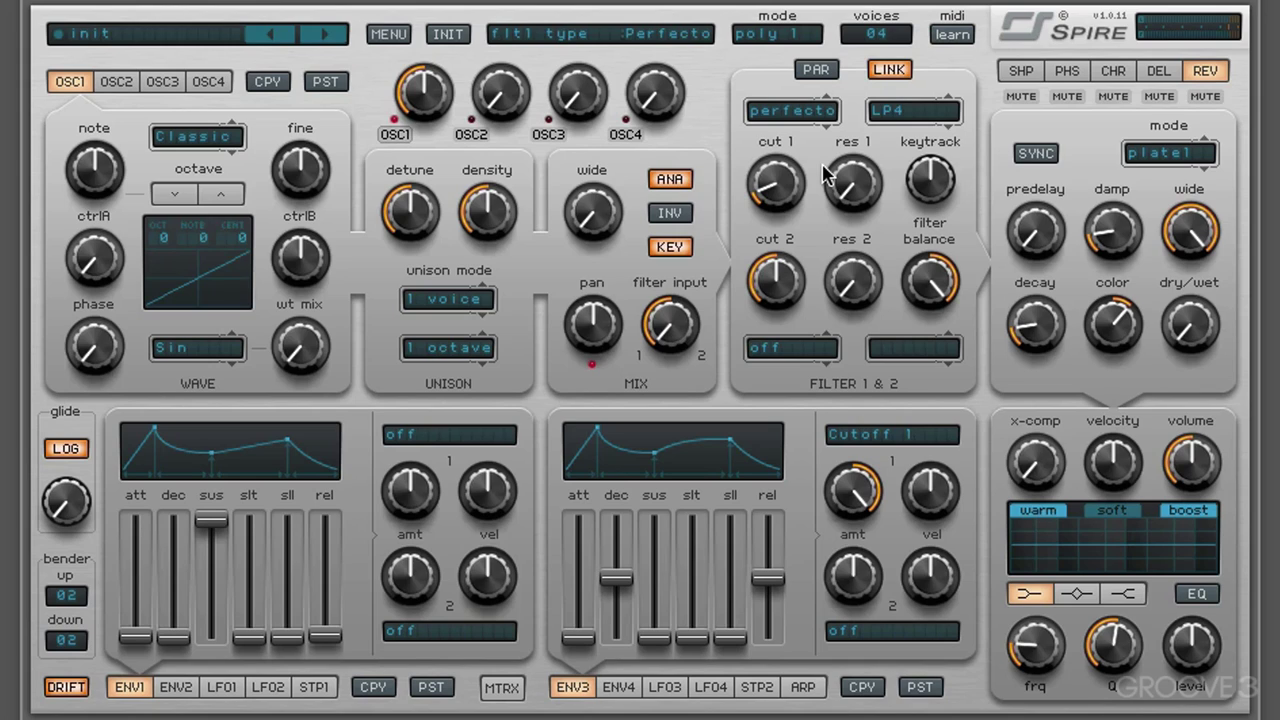
{"action": "left_click", "coordinate": [903, 114]}
{"action": "left_click", "coordinate": [918, 146]}
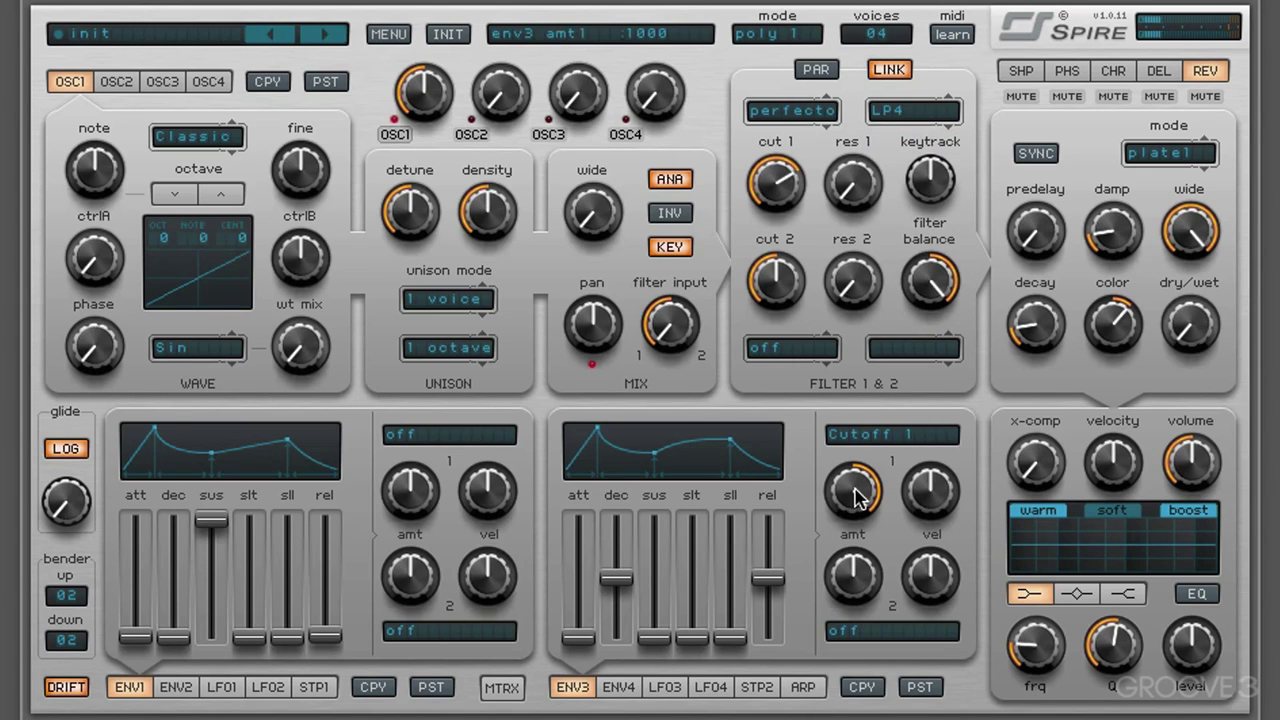
Bring envelope 3's Cutoff 1 modulation amount down to its centre position and adjust filter 1's cutoff
{"action": "left_click_drag", "start_coordinate": [858, 497], "coordinate": [849, 632]}
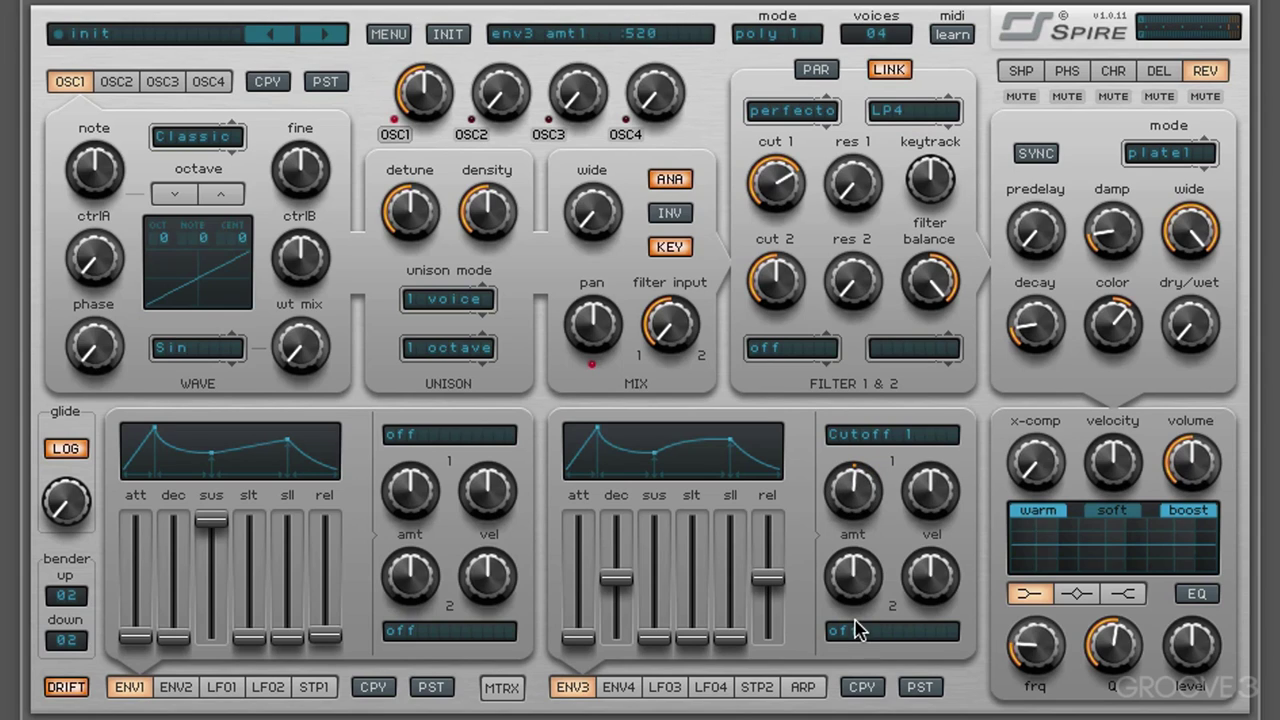
{"action": "left_click", "coordinate": [768, 190]}
{"action": "left_click_drag", "start_coordinate": [768, 195], "coordinate": [775, 262]}
Audition filter 1's BP4 and HP4 modes, sweeping the cutoff in each and ending at about 795
{"action": "left_click", "coordinate": [913, 110]}
{"action": "left_click", "coordinate": [914, 166]}
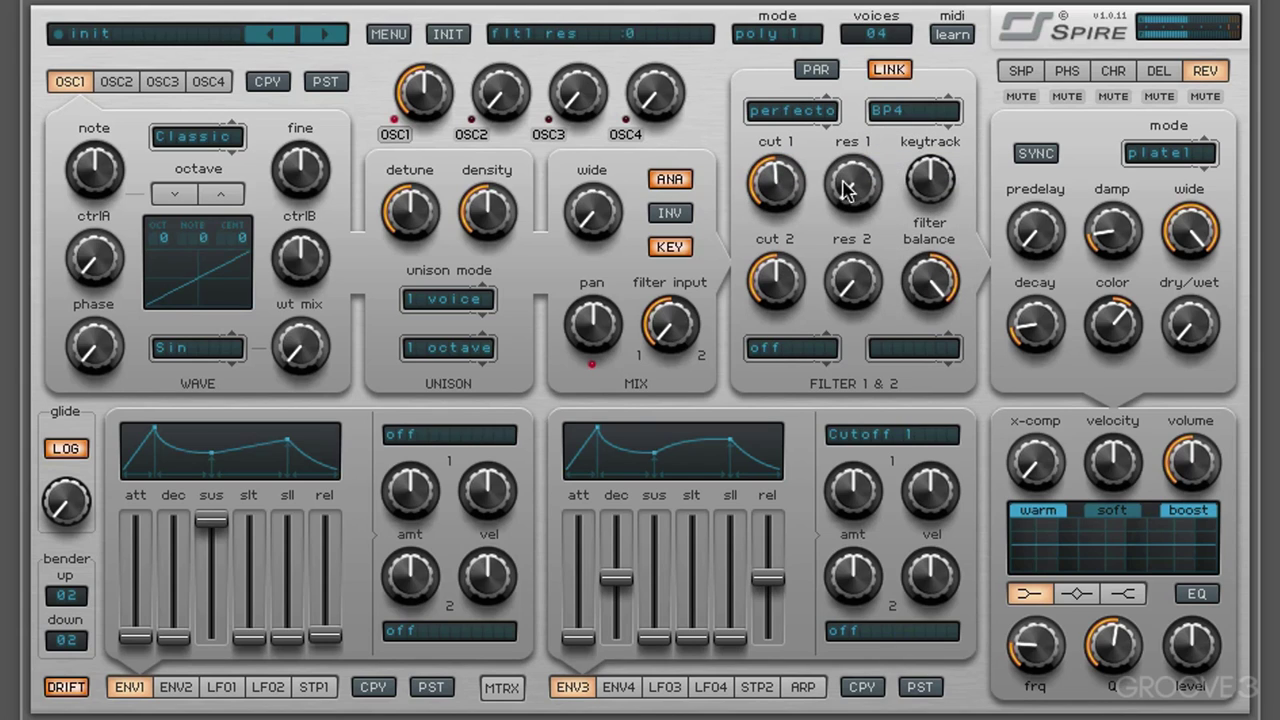
{"action": "left_click_drag", "start_coordinate": [778, 180], "coordinate": [774, 194]}
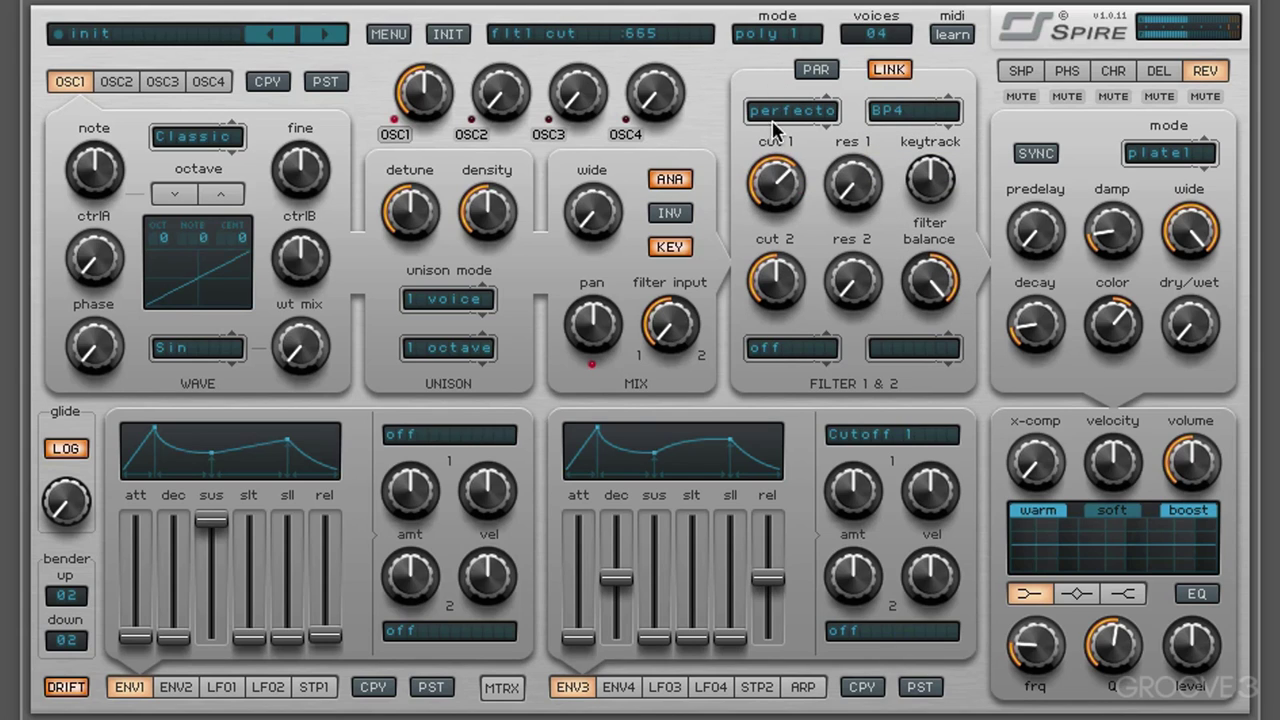
{"action": "left_click", "coordinate": [903, 108]}
{"action": "left_click", "coordinate": [914, 190]}
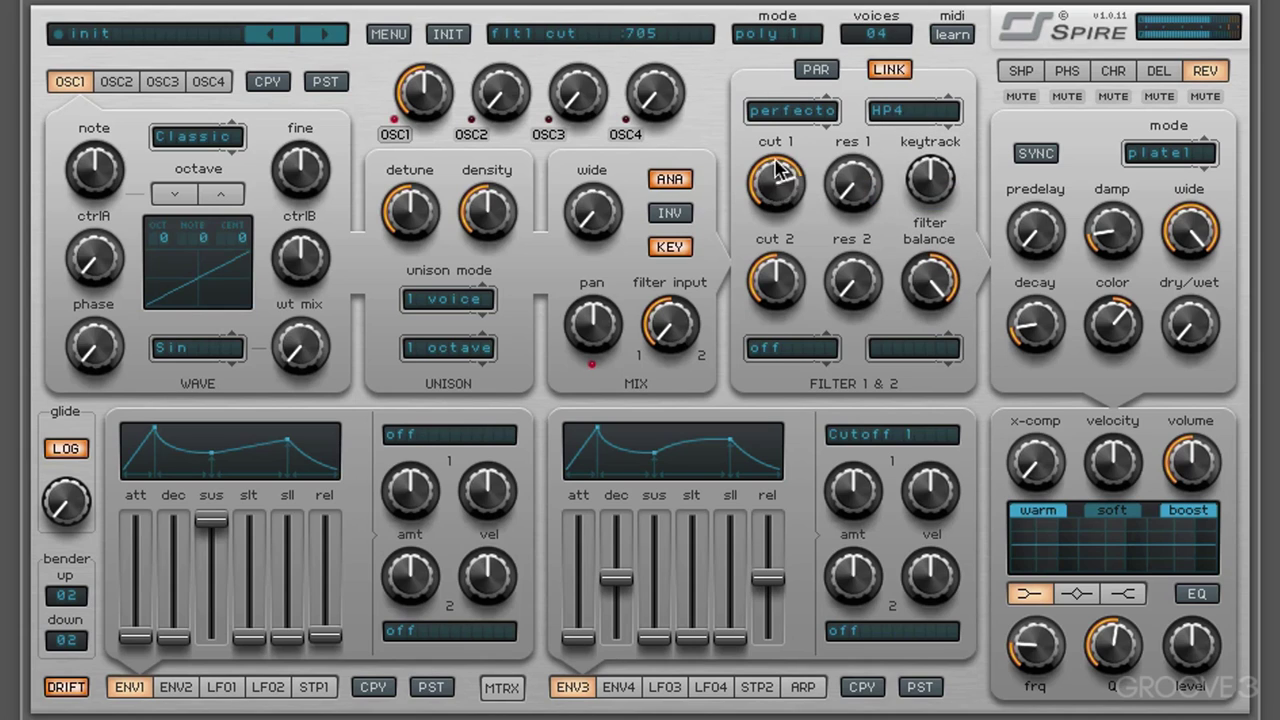
{"action": "left_click_drag", "start_coordinate": [772, 182], "coordinate": [774, 186]}
Set filter 1 to Peak mode, sweep its cutoff and raise its resonance to about 610
{"action": "left_click", "coordinate": [913, 110]}
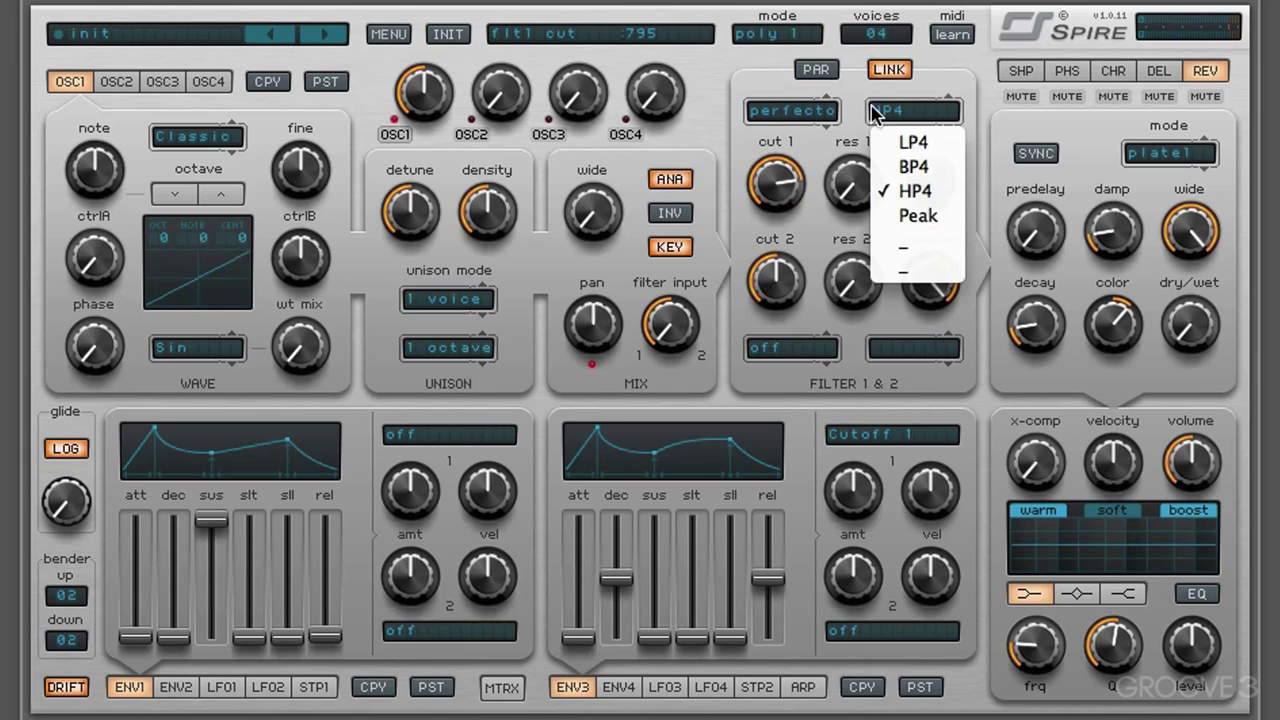
{"action": "left_click", "coordinate": [918, 218]}
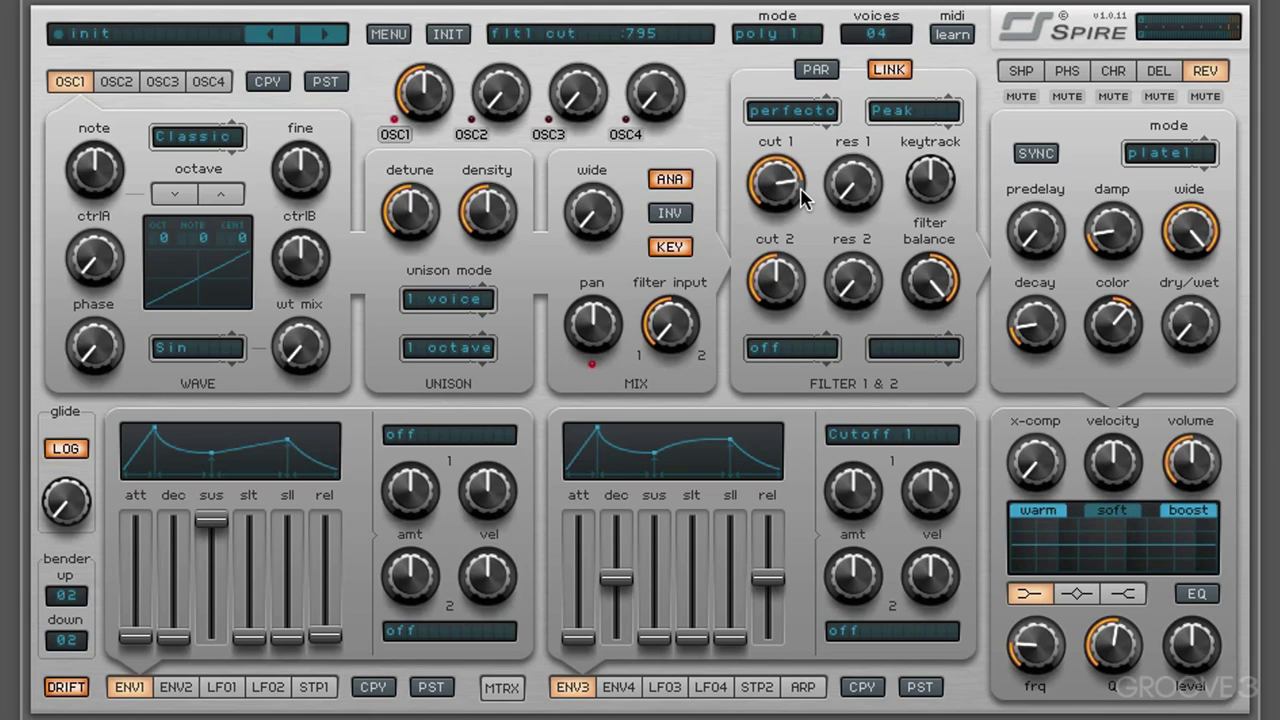
{"action": "mouse_move", "coordinate": [787, 193]}
{"action": "left_mouse_down"}
{"action": "mouse_move", "coordinate": [773, 225]}
{"action": "mouse_move", "coordinate": [779, 210]}
{"action": "left_mouse_up"}
{"action": "left_click_drag", "start_coordinate": [862, 200], "coordinate": [846, 131]}
Return filter 1 to LP4 mode and sweep its cutoff, leaving the resonance at about 765
{"action": "left_click", "coordinate": [872, 112]}
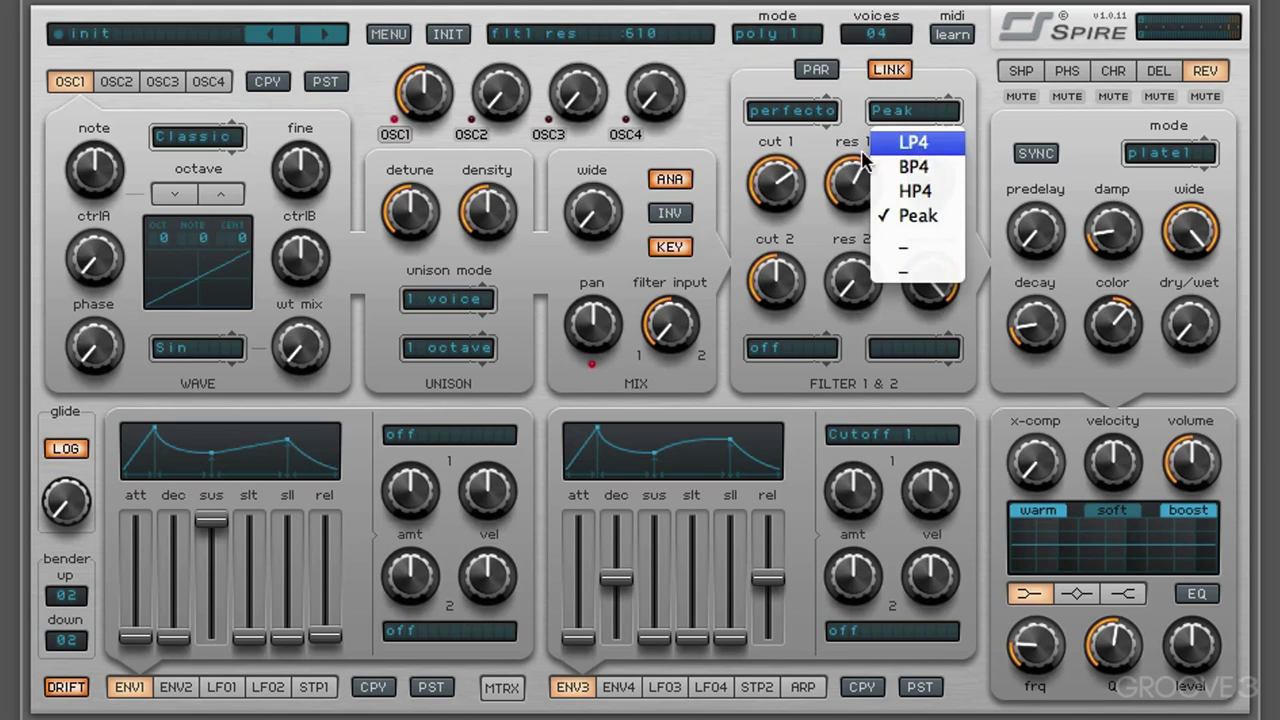
{"action": "left_click", "coordinate": [880, 143]}
{"action": "left_click_drag", "start_coordinate": [785, 180], "coordinate": [797, 100]}
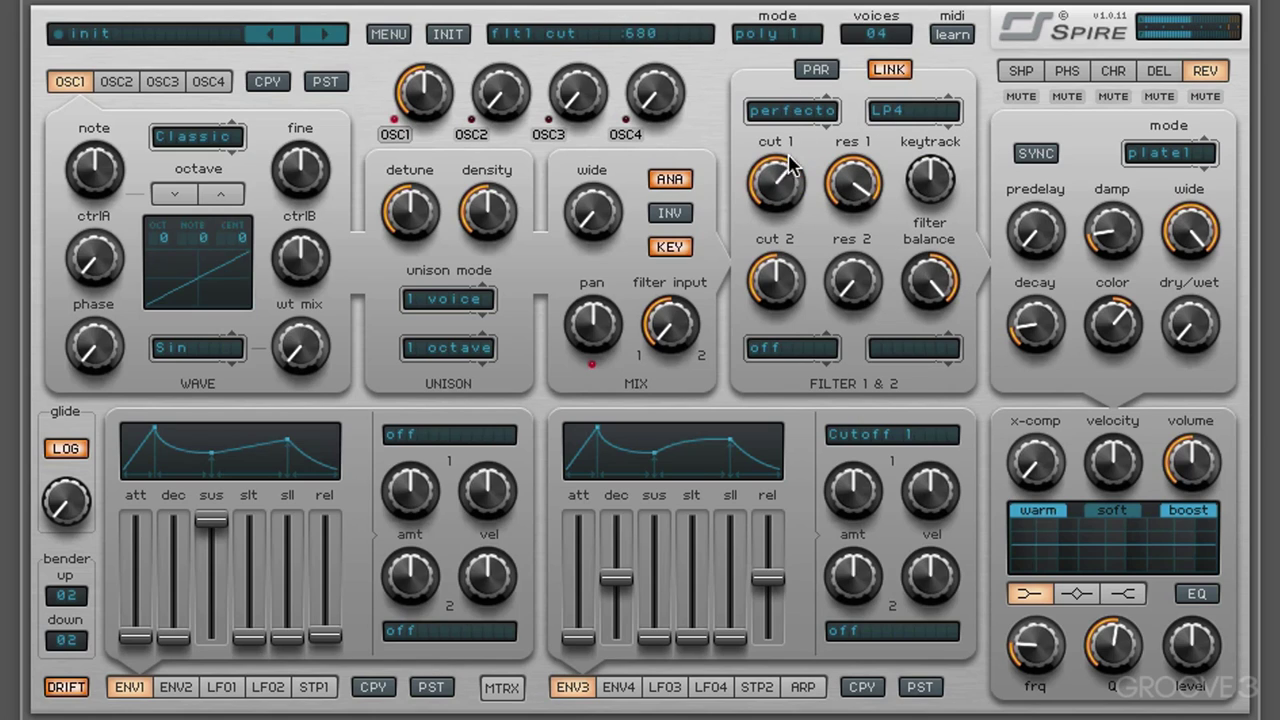
{"action": "left_click_drag", "start_coordinate": [790, 156], "coordinate": [857, 249]}
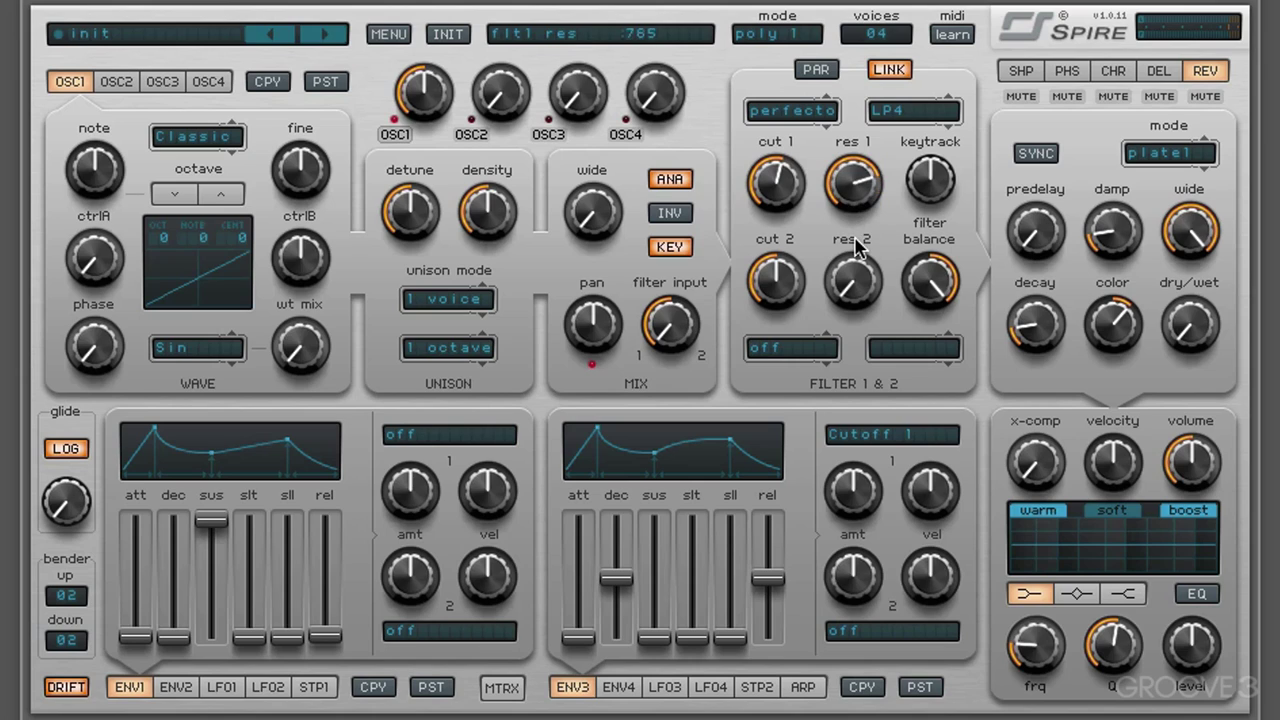
Change filter 1 to the acido type, sweep its cutoff and raise its resonance to about 960
{"action": "left_click", "coordinate": [792, 110]}
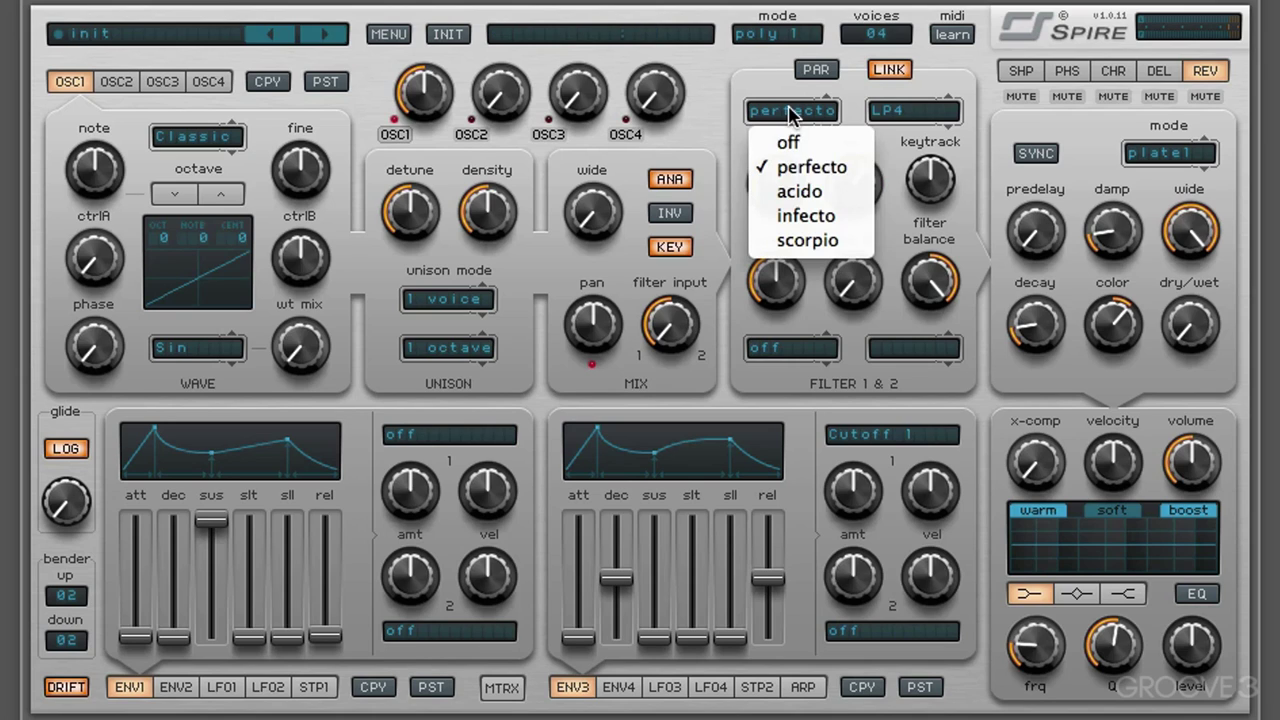
{"action": "left_click", "coordinate": [810, 191]}
{"action": "left_click_drag", "start_coordinate": [797, 203], "coordinate": [862, 128]}
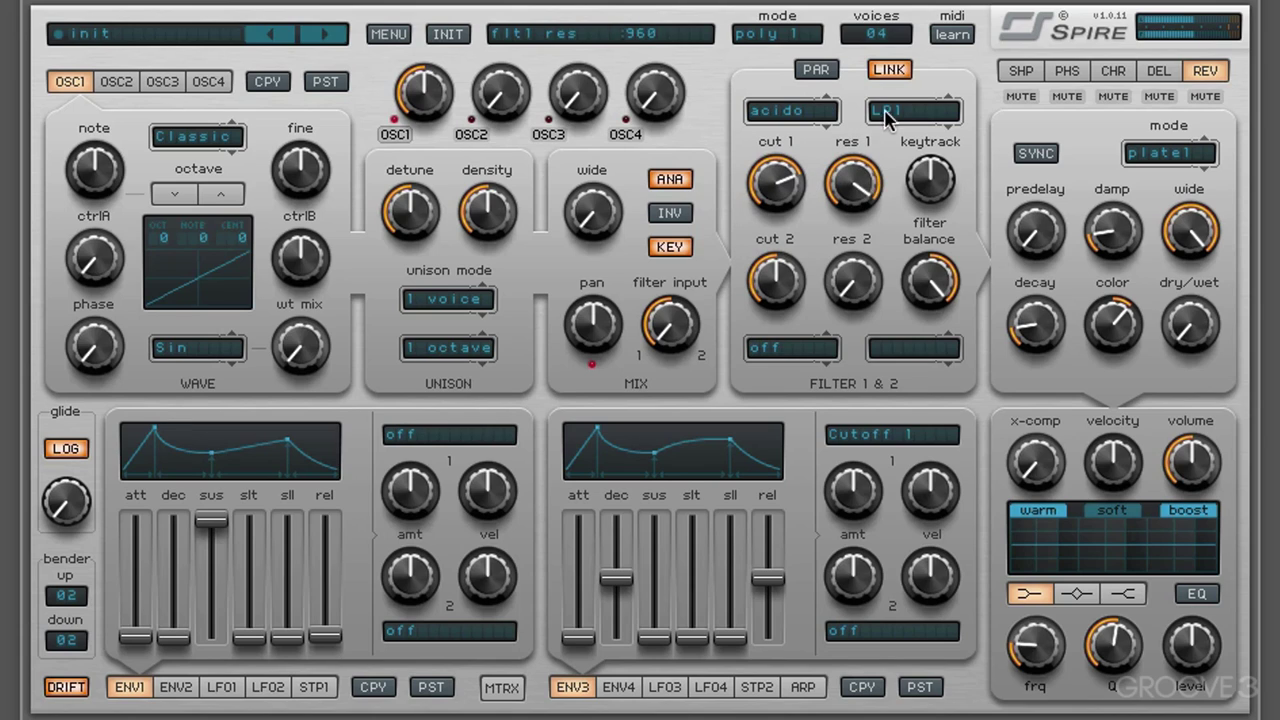
Set the acido filter to LP2 mode and sweep its cutoff
{"action": "left_click", "coordinate": [886, 117]}
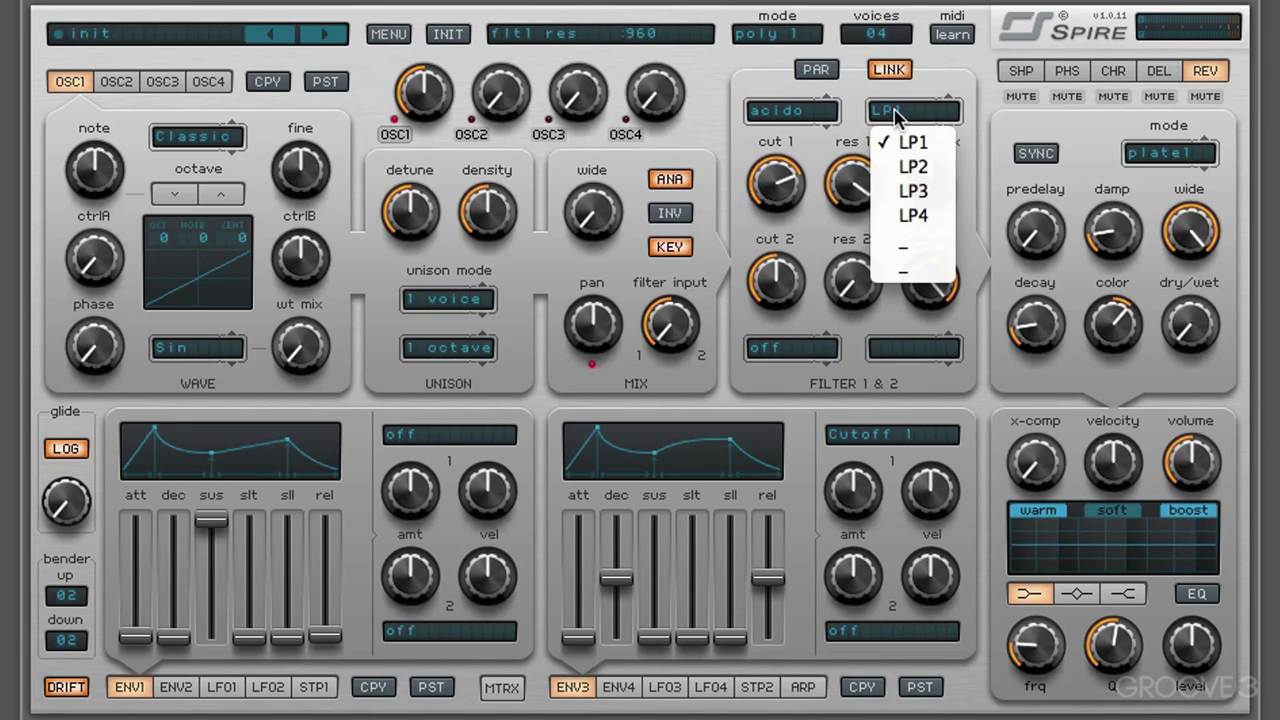
{"action": "left_click", "coordinate": [940, 172]}
{"action": "mouse_move", "coordinate": [778, 203]}
{"action": "left_mouse_down"}
{"action": "mouse_move", "coordinate": [772, 255]}
{"action": "mouse_move", "coordinate": [790, 124]}
{"action": "mouse_move", "coordinate": [778, 226]}
{"action": "mouse_move", "coordinate": [790, 190]}
{"action": "left_mouse_up"}
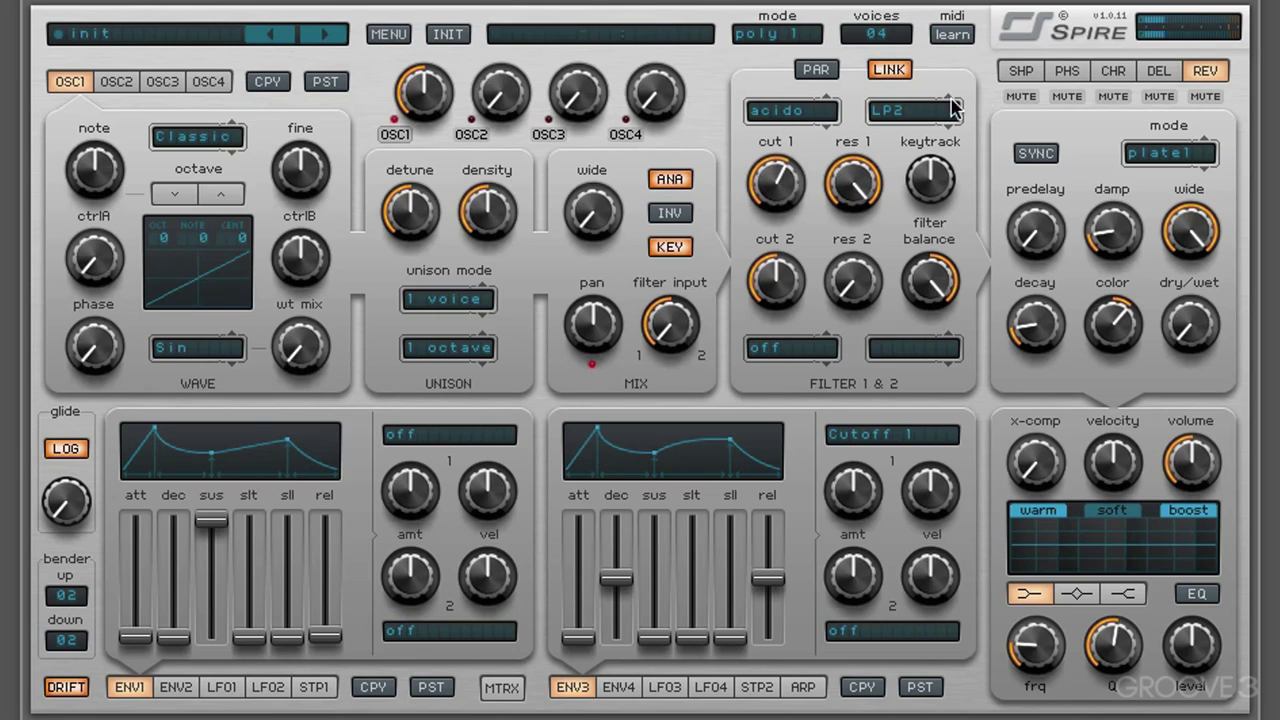
Show the shaper effect, raise its drive and dry/wet mix, and sweep filter 1's cutoff through it
{"action": "left_click", "coordinate": [1021, 70]}
{"action": "left_click_drag", "start_coordinate": [1036, 226], "coordinate": [1040, 205]}
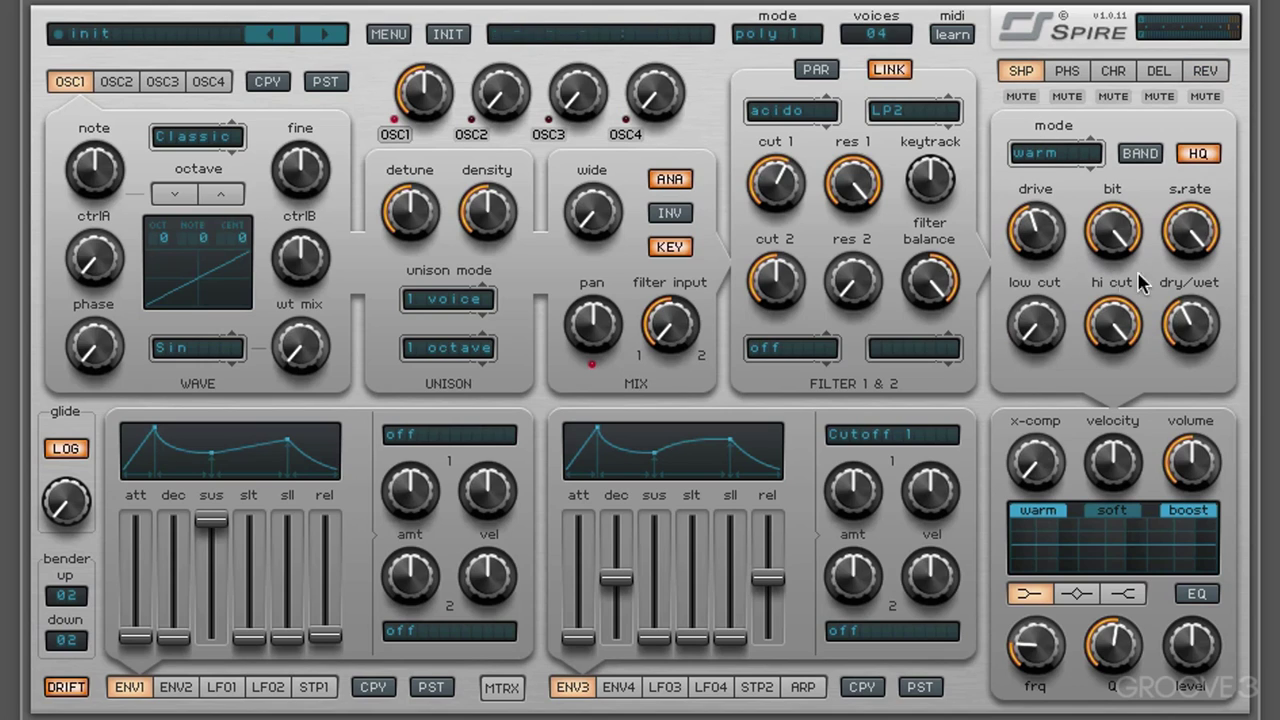
{"action": "left_click_drag", "start_coordinate": [1060, 232], "coordinate": [1130, 290]}
{"action": "left_click_drag", "start_coordinate": [1178, 330], "coordinate": [1178, 302]}
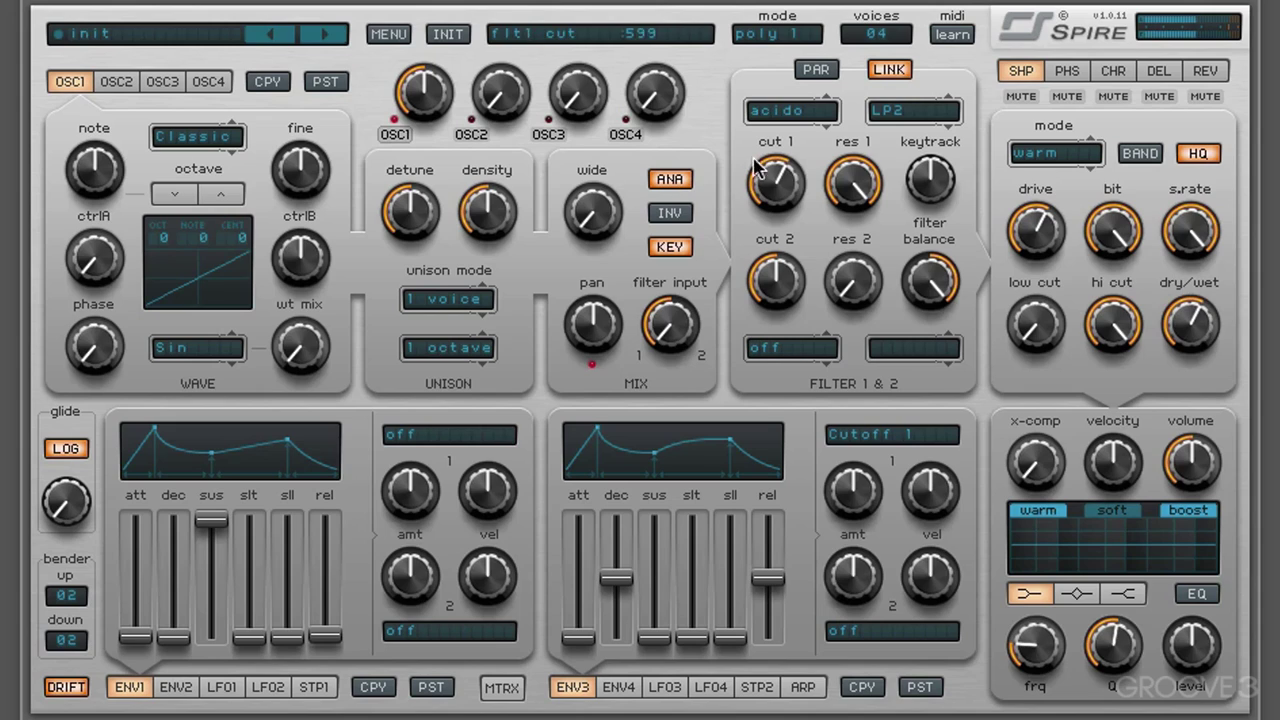
{"action": "left_click_drag", "start_coordinate": [776, 216], "coordinate": [766, 240]}
Change the shaper mode to tube1 and sweep filter 1's cutoff down and up
{"action": "left_click", "coordinate": [1057, 153]}
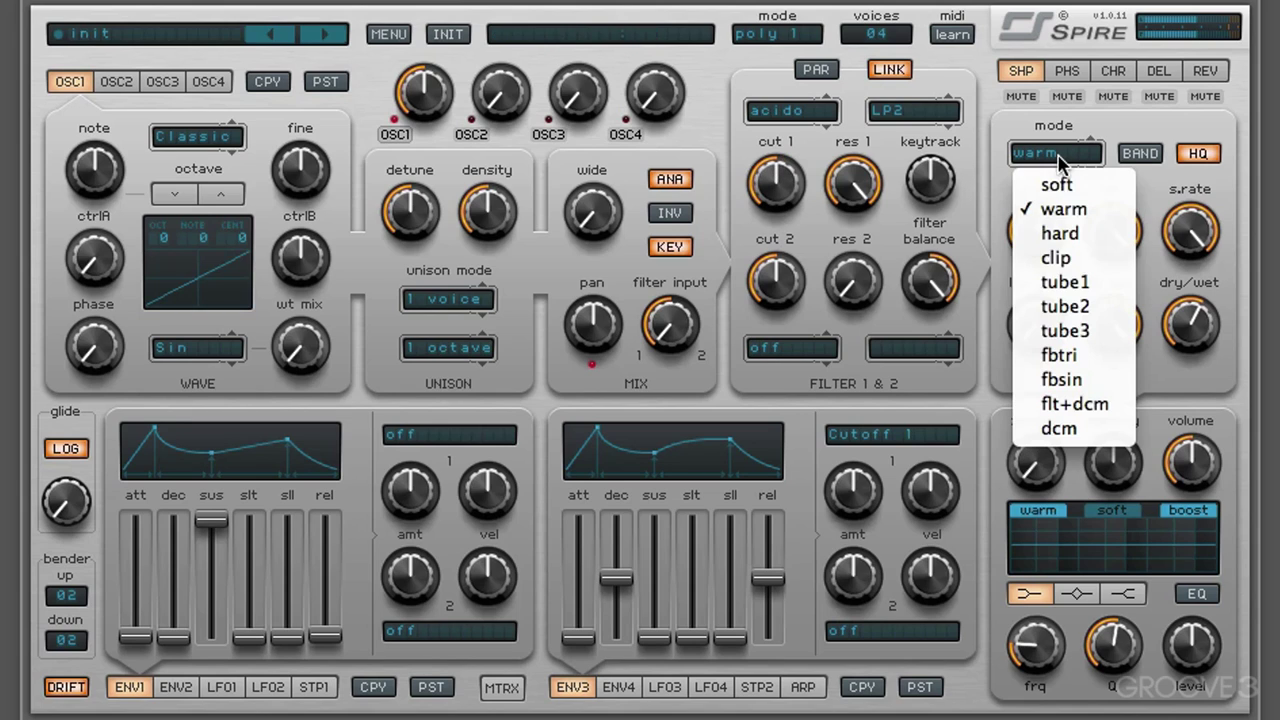
{"action": "left_click", "coordinate": [1030, 283]}
{"action": "left_click_drag", "start_coordinate": [790, 180], "coordinate": [785, 215]}
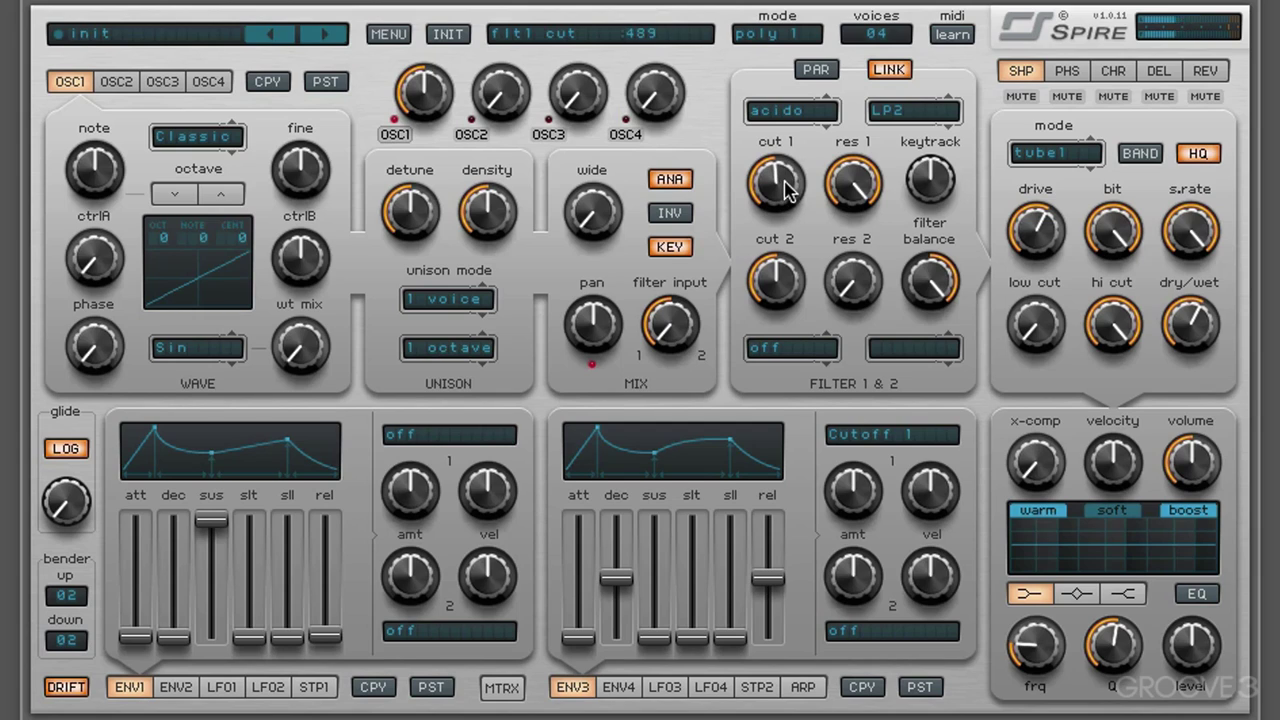
{"action": "left_click_drag", "start_coordinate": [789, 190], "coordinate": [791, 133]}
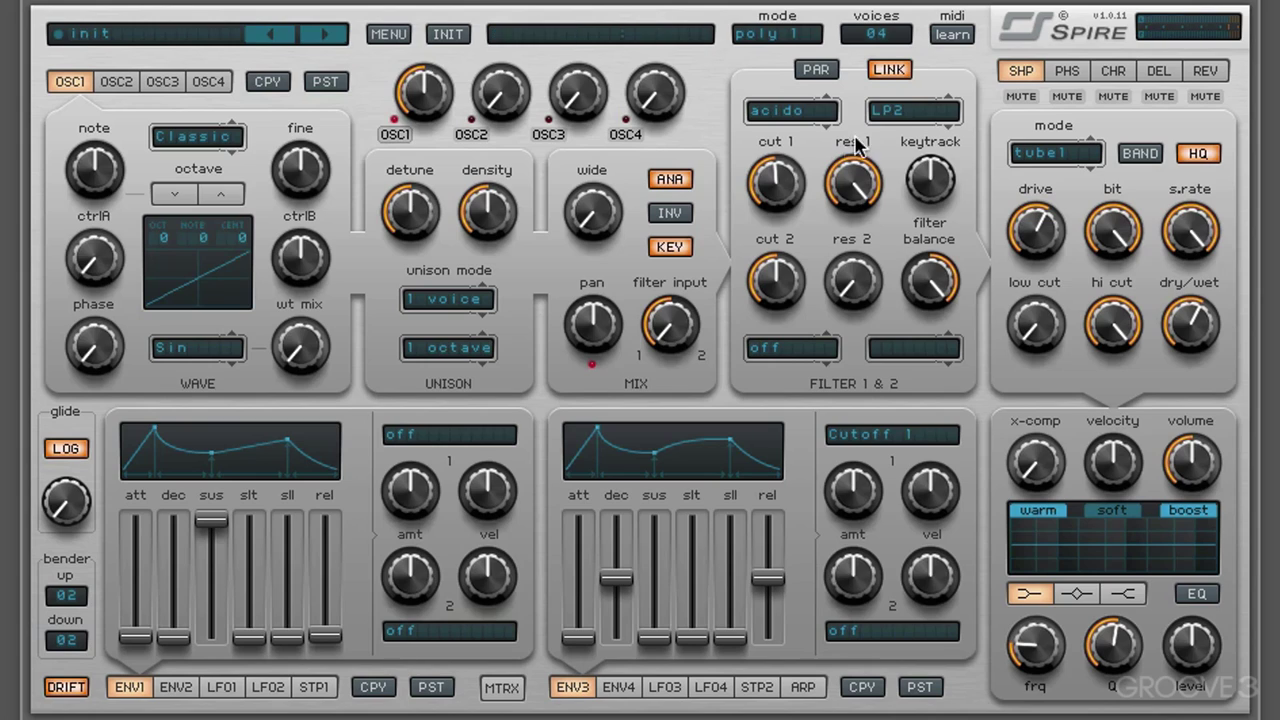
Audition the acido filter's LP1, LP3 and LP4 modes while sweeping its cutoff, finishing on LP4
{"action": "left_click", "coordinate": [899, 113]}
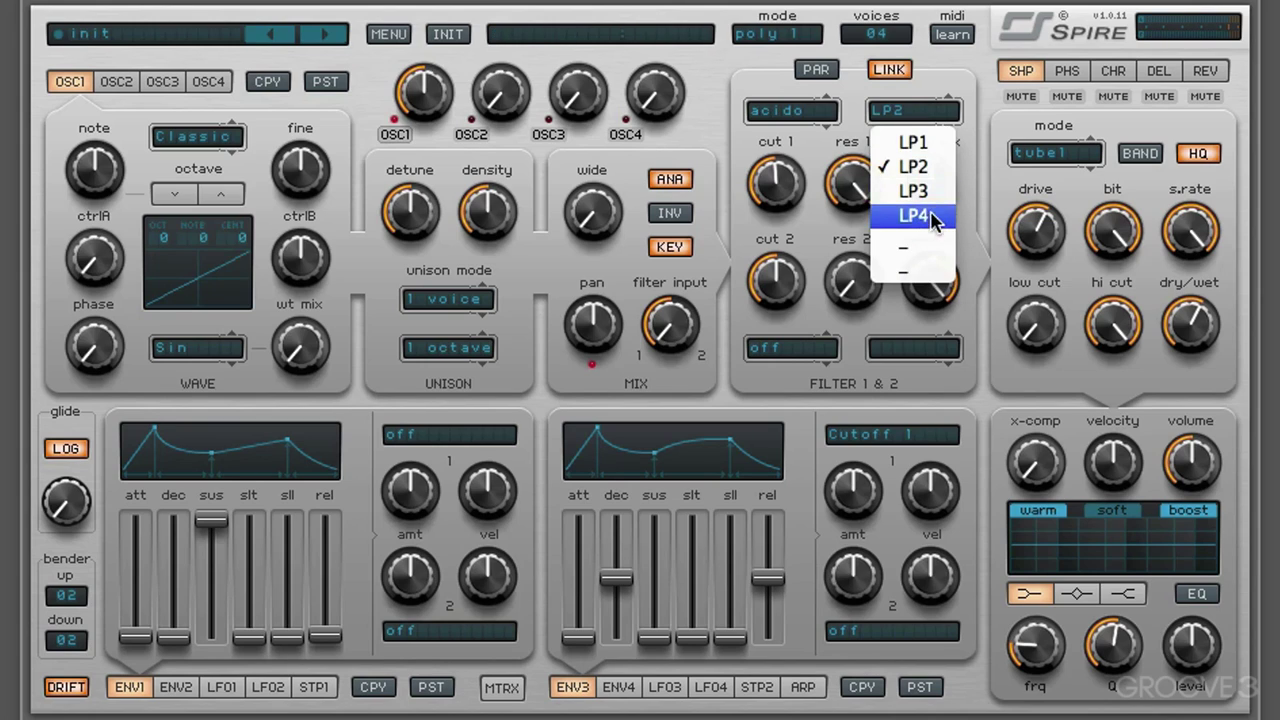
{"action": "left_click", "coordinate": [916, 145]}
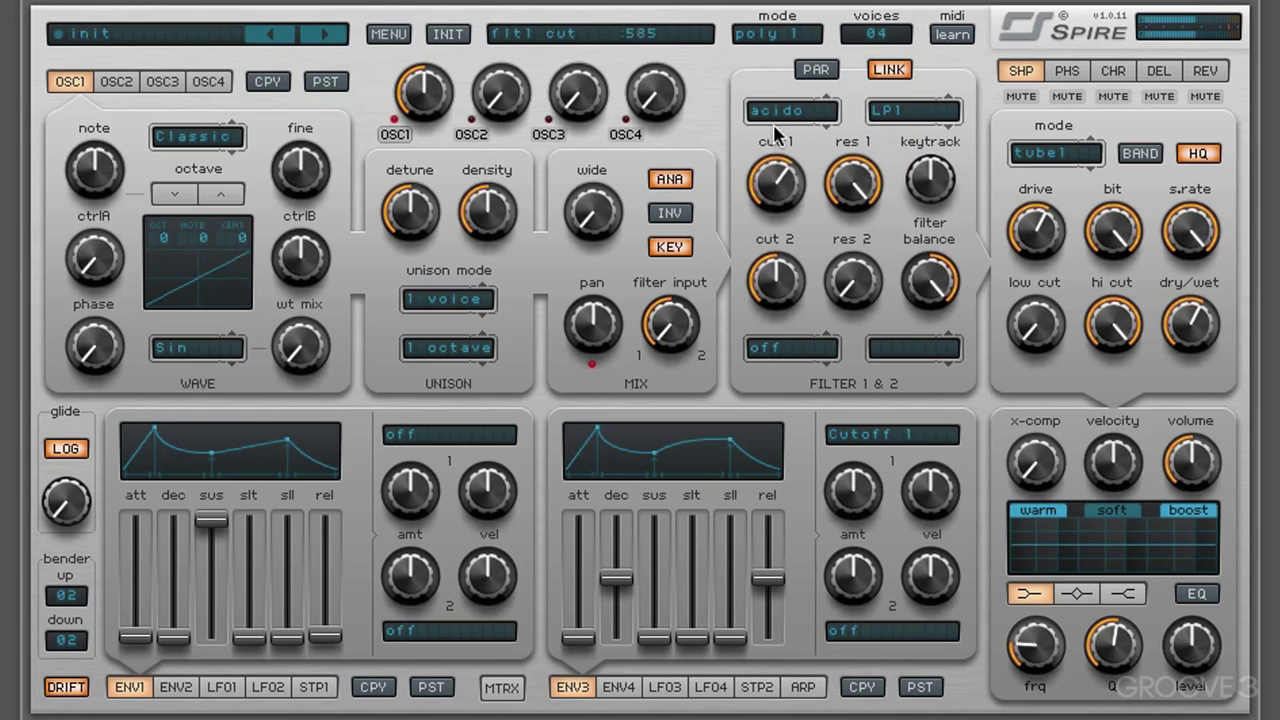
{"action": "left_click", "coordinate": [899, 112]}
{"action": "left_click", "coordinate": [913, 191]}
{"action": "left_click", "coordinate": [902, 112]}
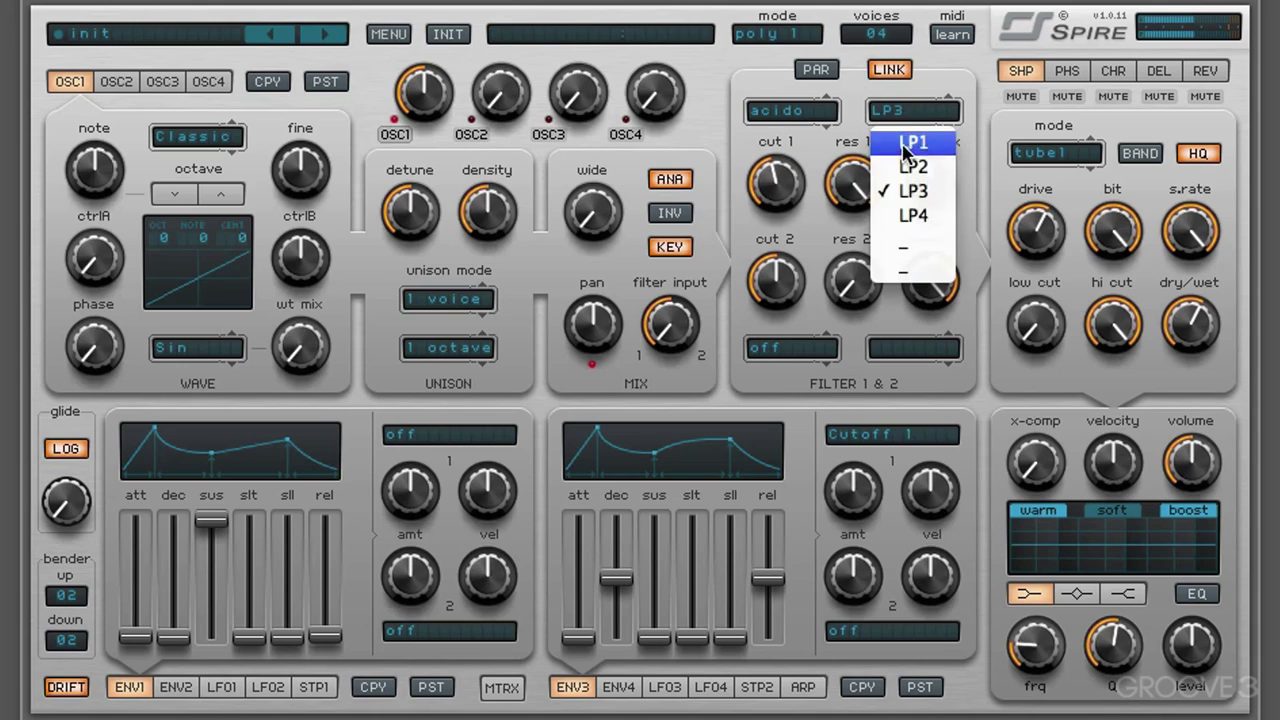
{"action": "left_click", "coordinate": [910, 216]}
{"action": "left_click_drag", "start_coordinate": [781, 150], "coordinate": [785, 210]}
Change filter 1 to the infecto type in Notch mode, lower its resonance and raise its cutoff to 1000
{"action": "left_click", "coordinate": [790, 118]}
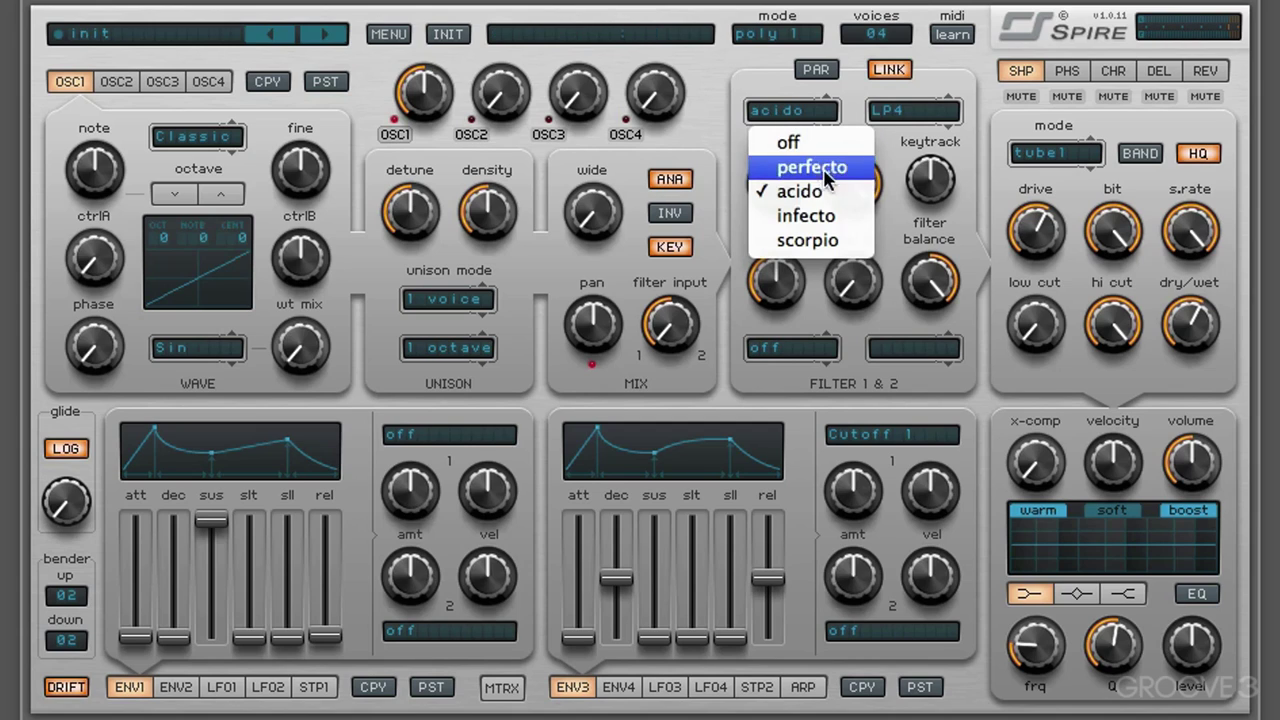
{"action": "left_click", "coordinate": [820, 215]}
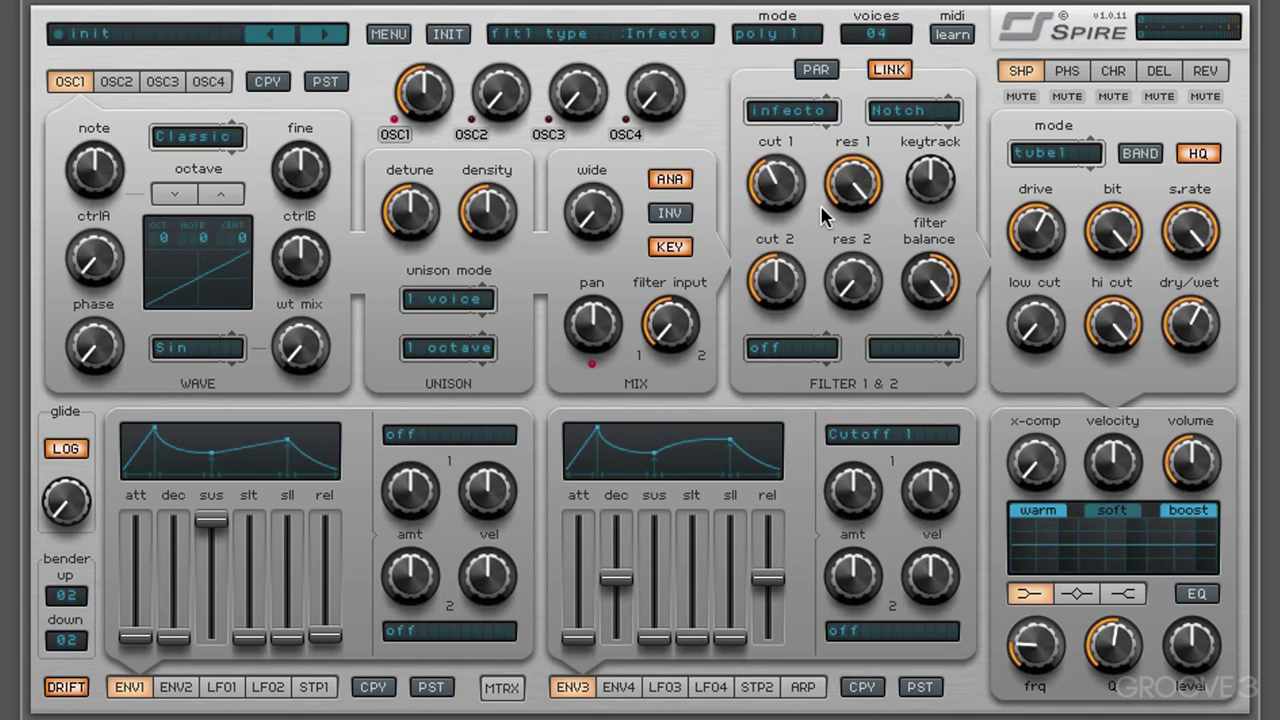
{"action": "left_click_drag", "start_coordinate": [790, 195], "coordinate": [790, 195]}
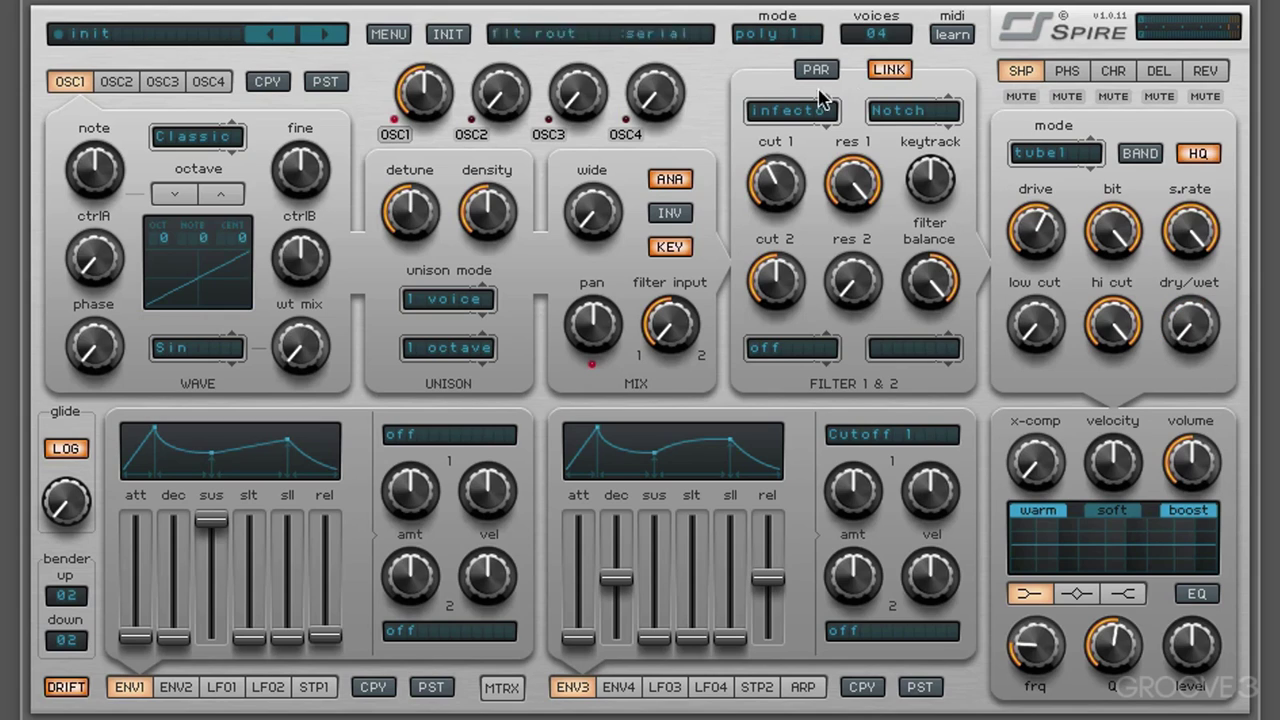
{"action": "left_click_drag", "start_coordinate": [870, 180], "coordinate": [862, 205]}
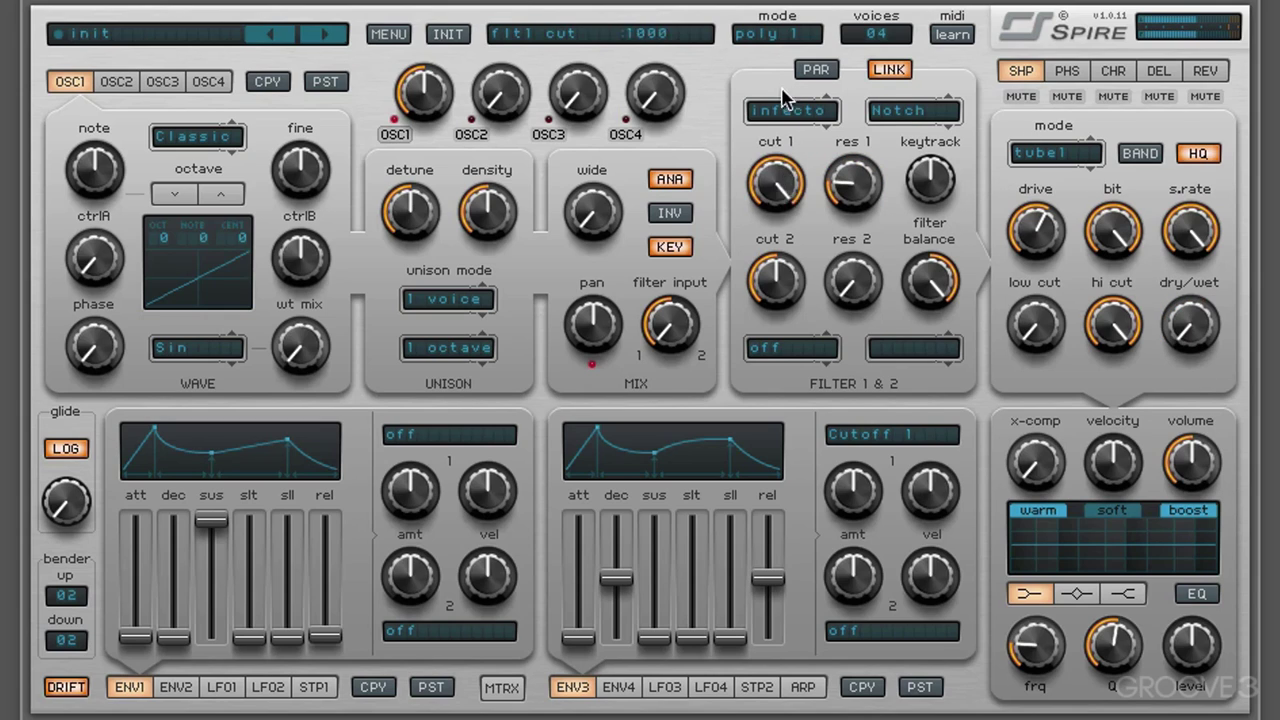
Audition the infecto filter's LP2, BP2 and HP2 modes while sweeping its cutoff
{"action": "left_click", "coordinate": [913, 110]}
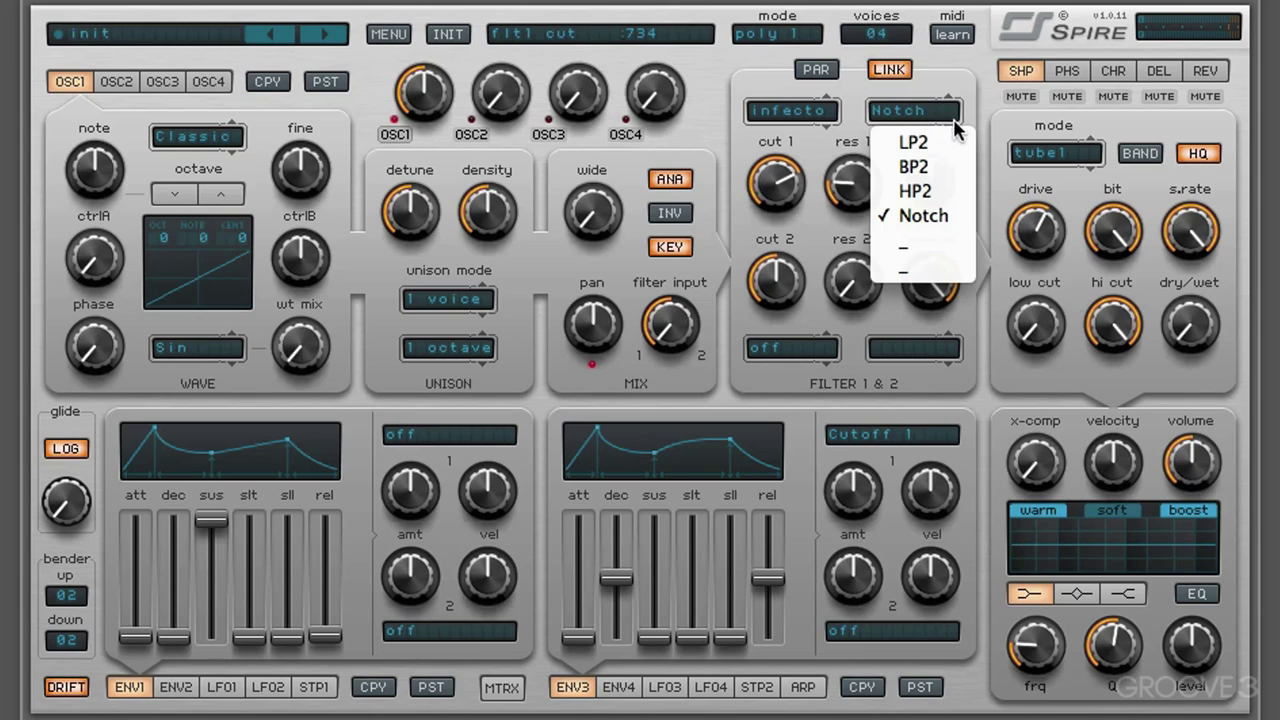
{"action": "left_click", "coordinate": [920, 137]}
{"action": "left_click_drag", "start_coordinate": [760, 203], "coordinate": [790, 195]}
{"action": "left_click", "coordinate": [913, 110]}
{"action": "left_click", "coordinate": [915, 163]}
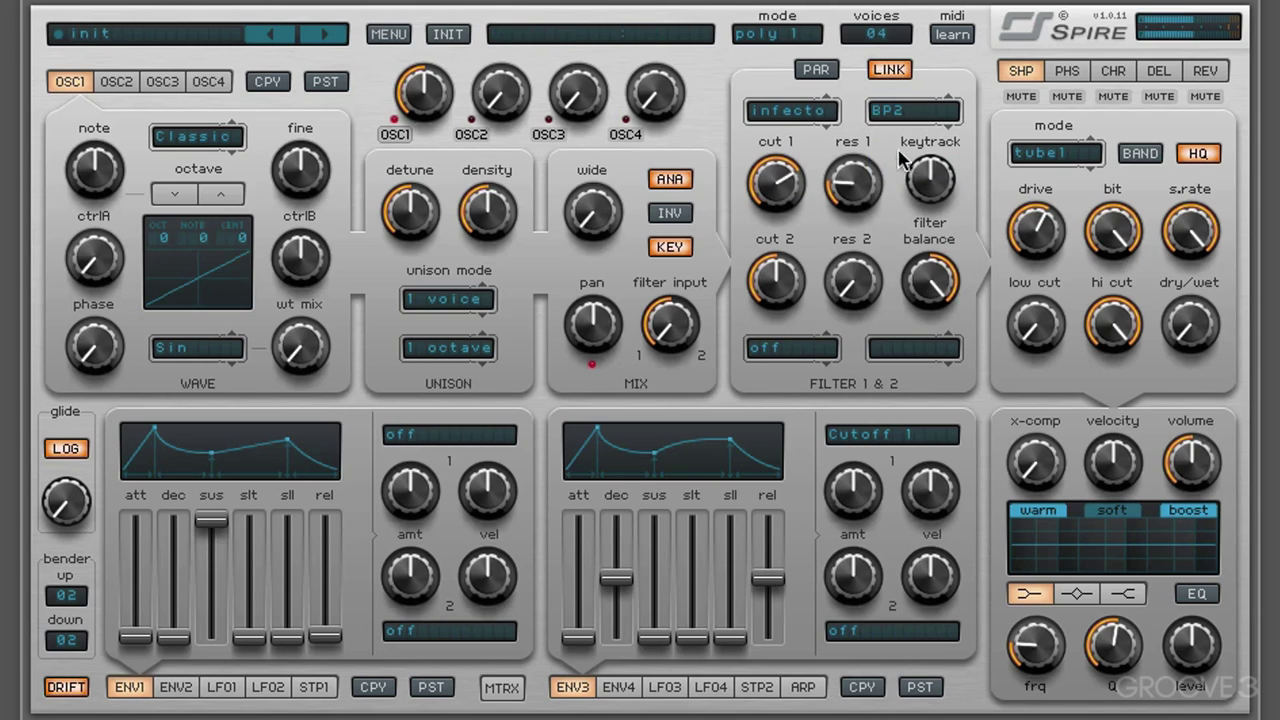
{"action": "left_click", "coordinate": [905, 114]}
{"action": "left_click", "coordinate": [925, 193]}
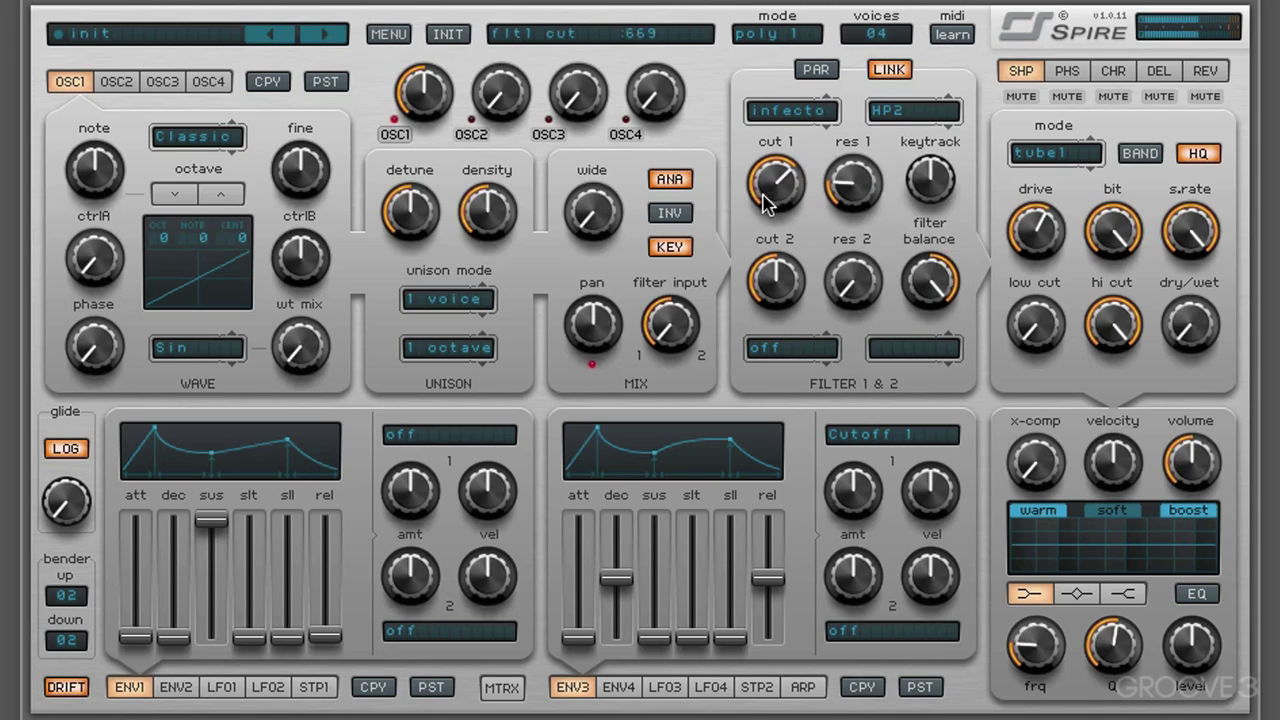
Set the infecto filter back to Notch mode and sweep its cutoff up and down
{"action": "left_click", "coordinate": [895, 108]}
{"action": "left_click", "coordinate": [918, 214]}
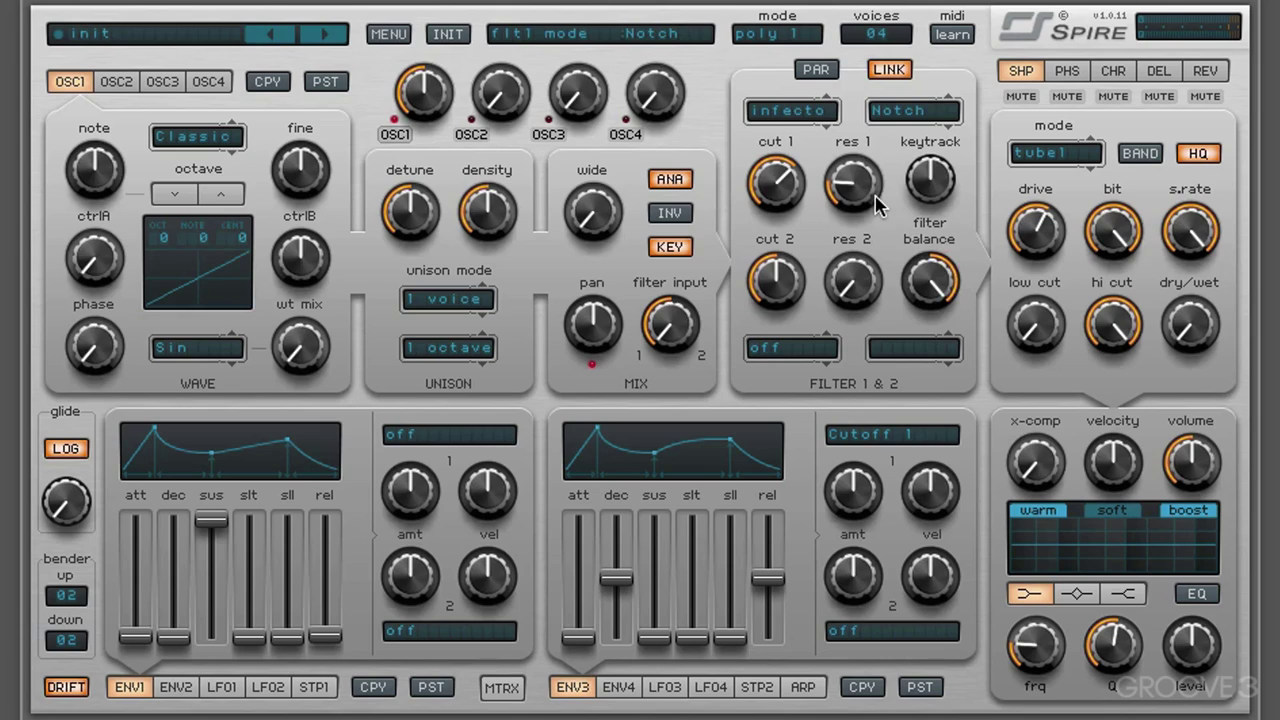
{"action": "left_click_drag", "start_coordinate": [776, 182], "coordinate": [776, 143]}
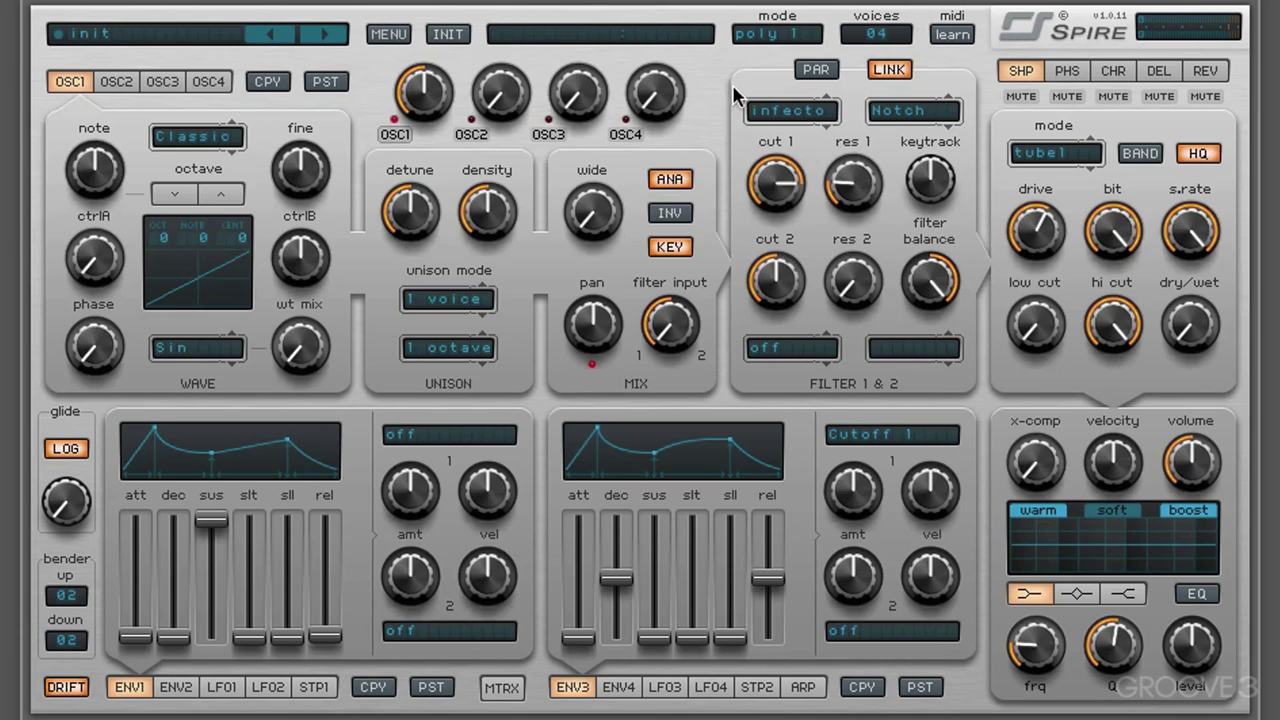
{"action": "left_click_drag", "start_coordinate": [776, 180], "coordinate": [789, 273]}
Change filter 1 to the scorpio type and sweep its cutoff up to maximum in BlackLP4 mode
{"action": "left_click", "coordinate": [772, 112]}
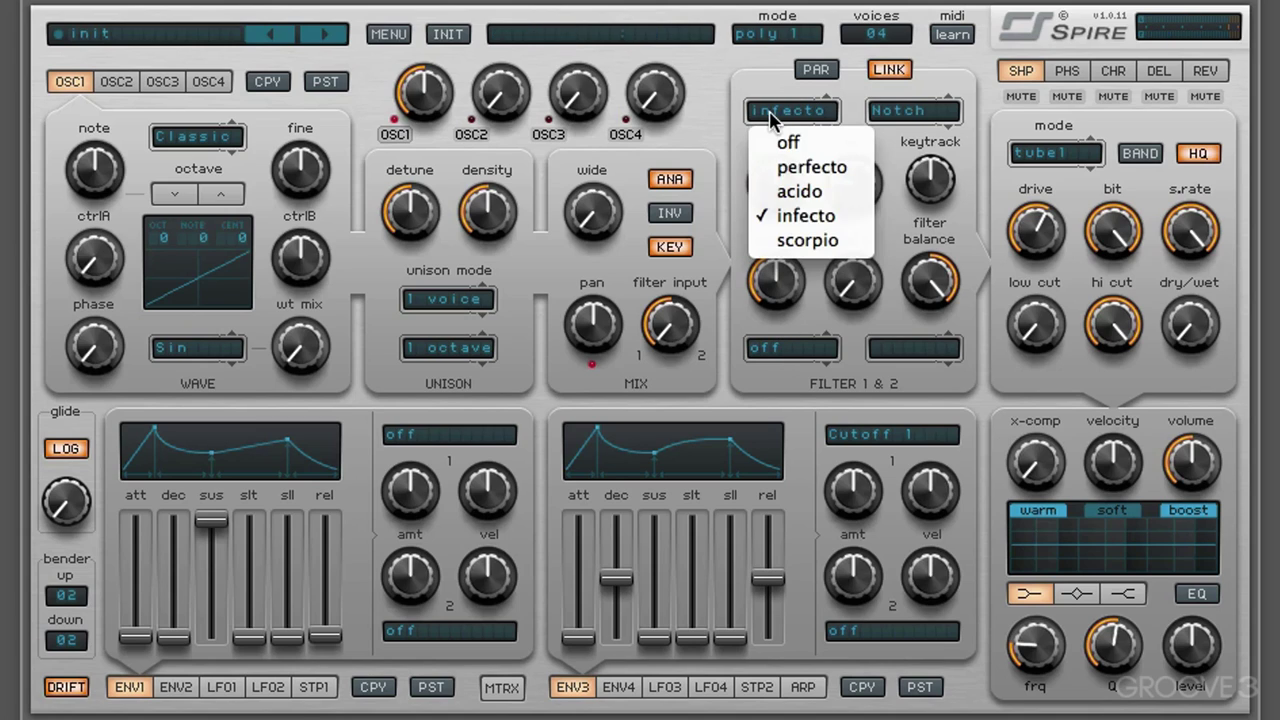
{"action": "left_click", "coordinate": [808, 240]}
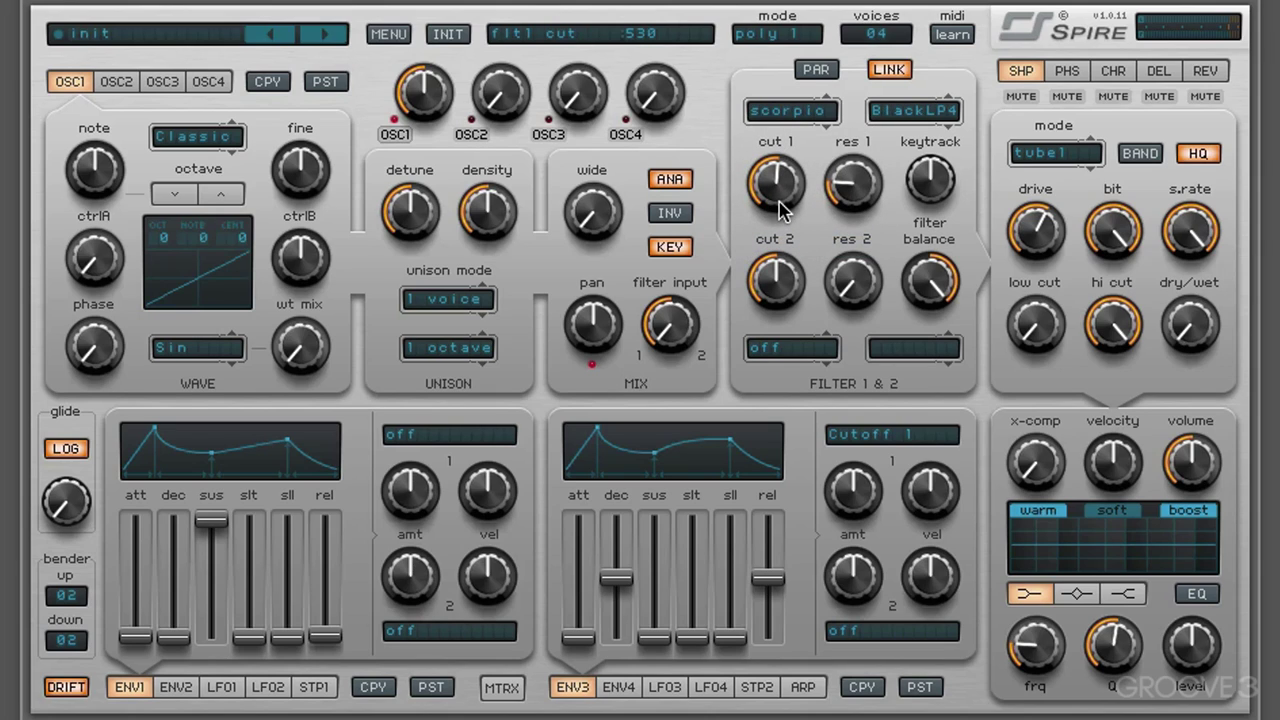
{"action": "left_click_drag", "start_coordinate": [782, 205], "coordinate": [776, 165]}
Audition the scorpio filter's RedLP2 and BlackLP2 modes while sweeping its cutoff
{"action": "left_click", "coordinate": [913, 112]}
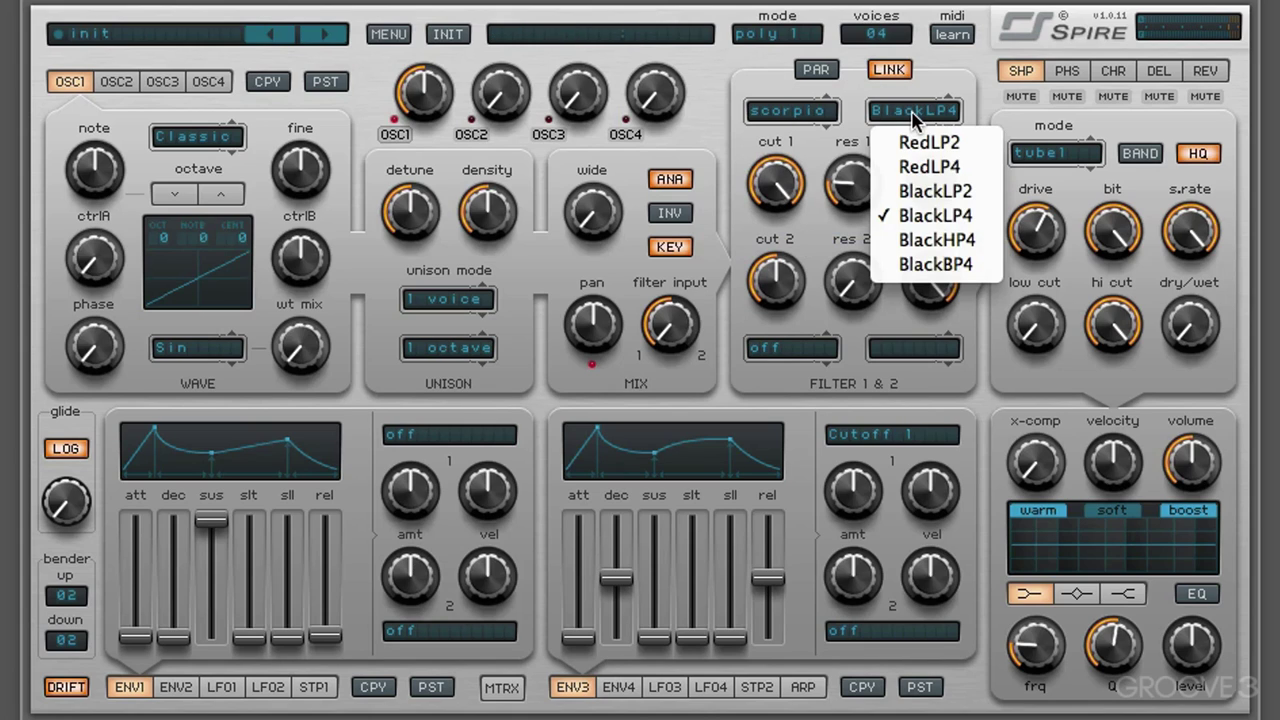
{"action": "left_click", "coordinate": [940, 143]}
{"action": "left_click_drag", "start_coordinate": [776, 175], "coordinate": [765, 172]}
{"action": "left_click", "coordinate": [917, 110]}
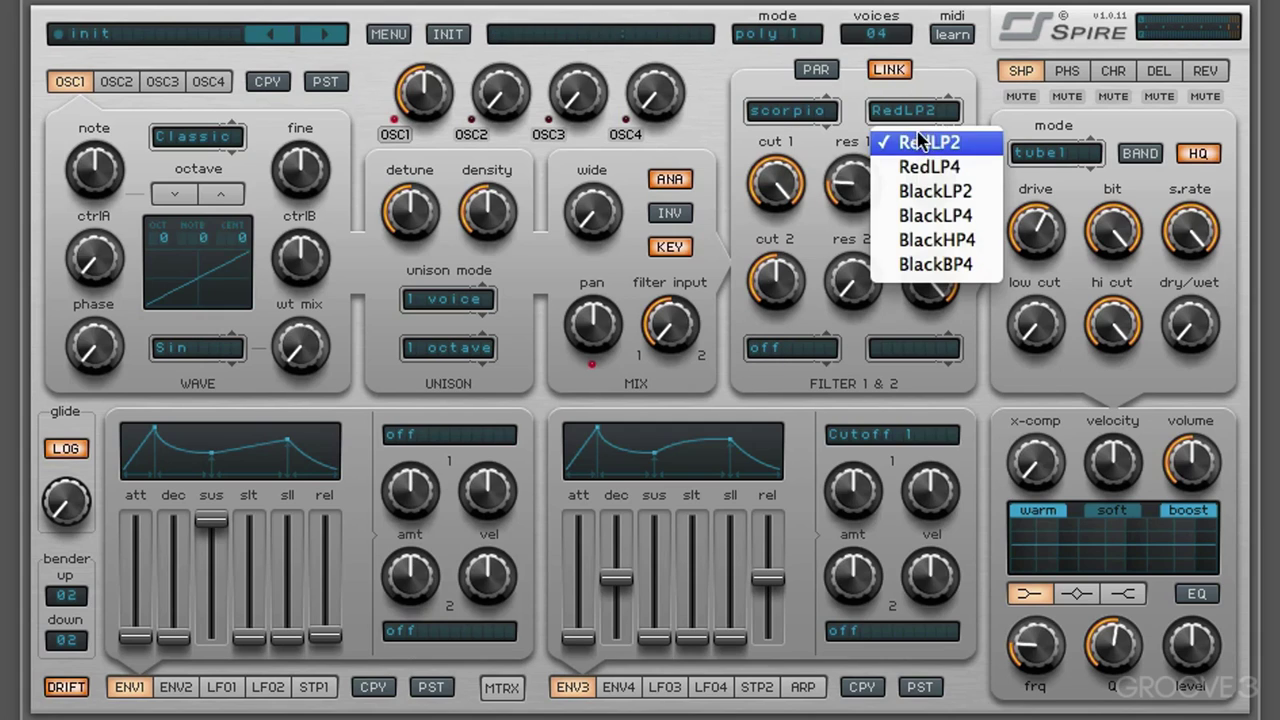
{"action": "left_click", "coordinate": [960, 199]}
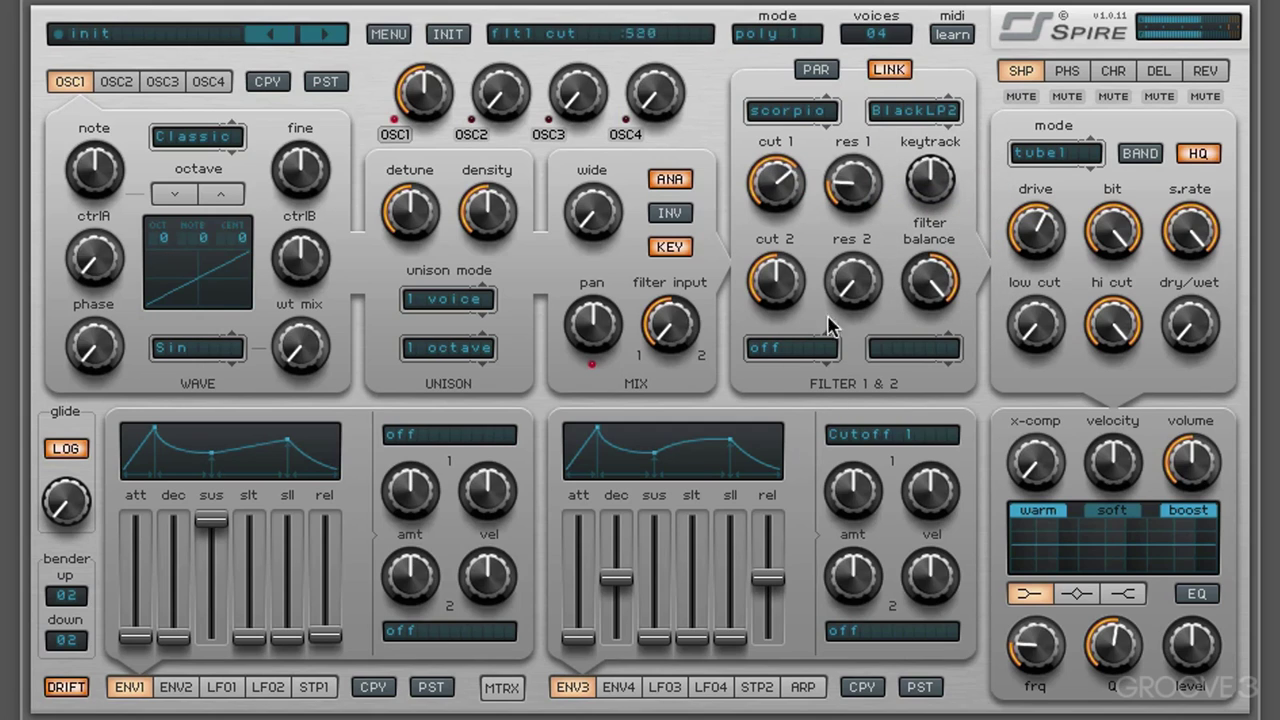
Audition the scorpio filter's BlackHP4 and BlackBP4 modes with cutoff sweeps, finishing on BlackBP4
{"action": "left_click", "coordinate": [905, 116]}
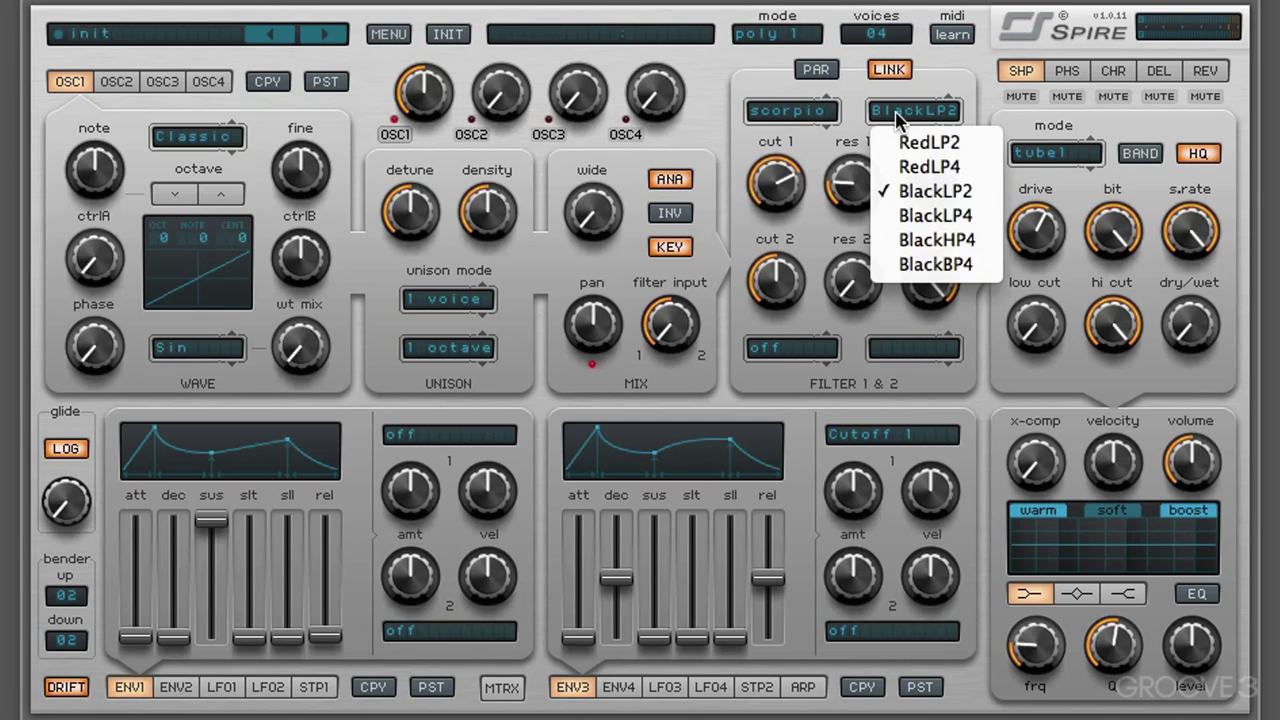
{"action": "left_click", "coordinate": [950, 240]}
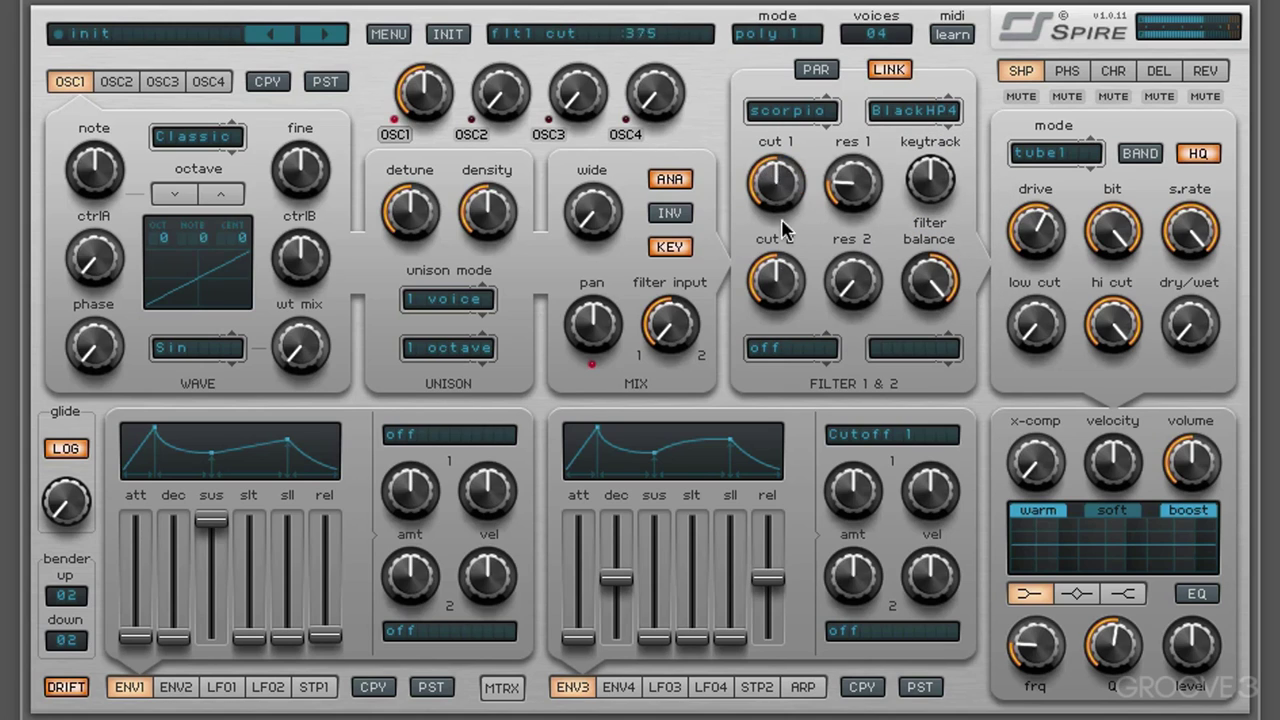
{"action": "left_click", "coordinate": [905, 111]}
{"action": "left_click", "coordinate": [870, 263]}
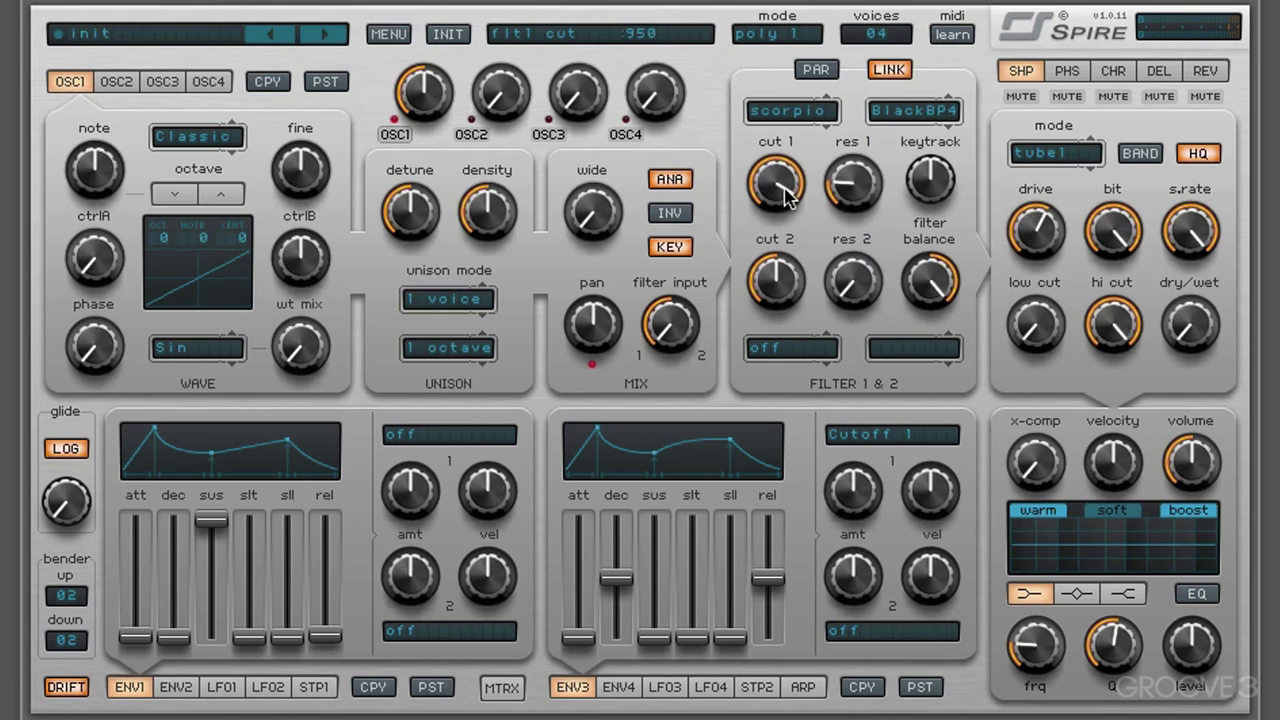
{"action": "left_click_drag", "start_coordinate": [788, 197], "coordinate": [774, 325]}
{"action": "left_click", "coordinate": [915, 110]}
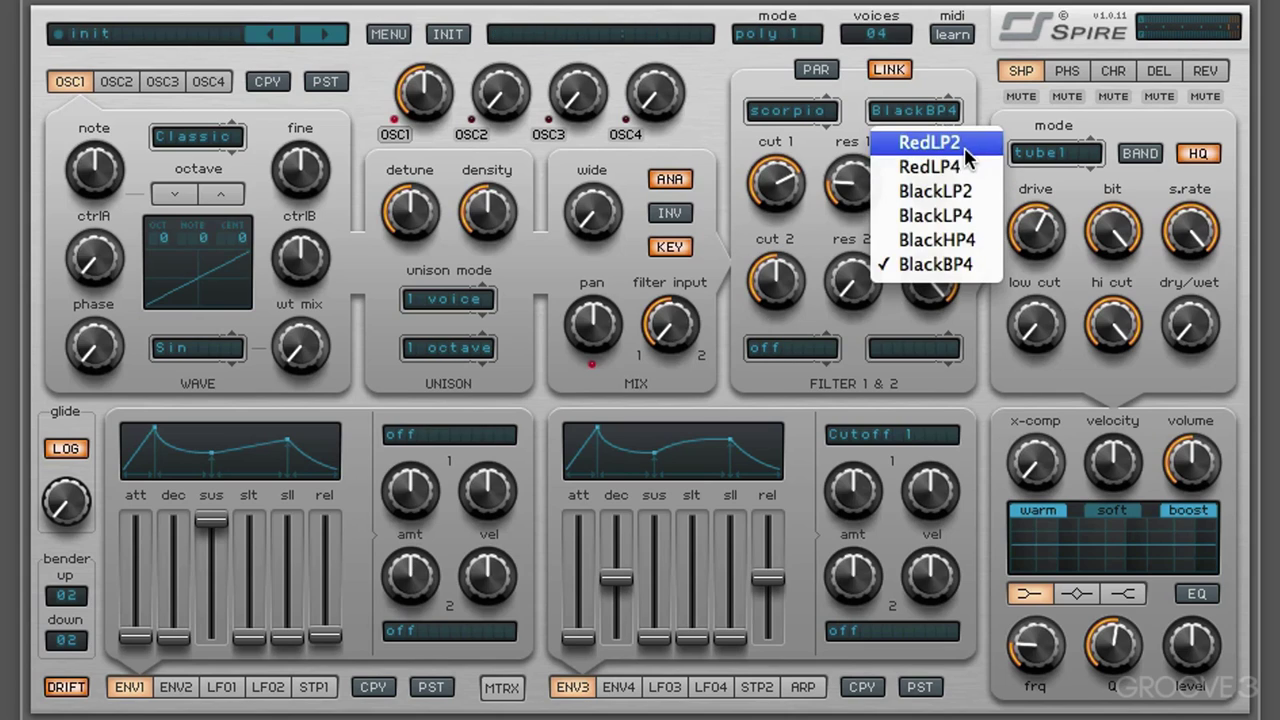
{"action": "left_click", "coordinate": [775, 90]}
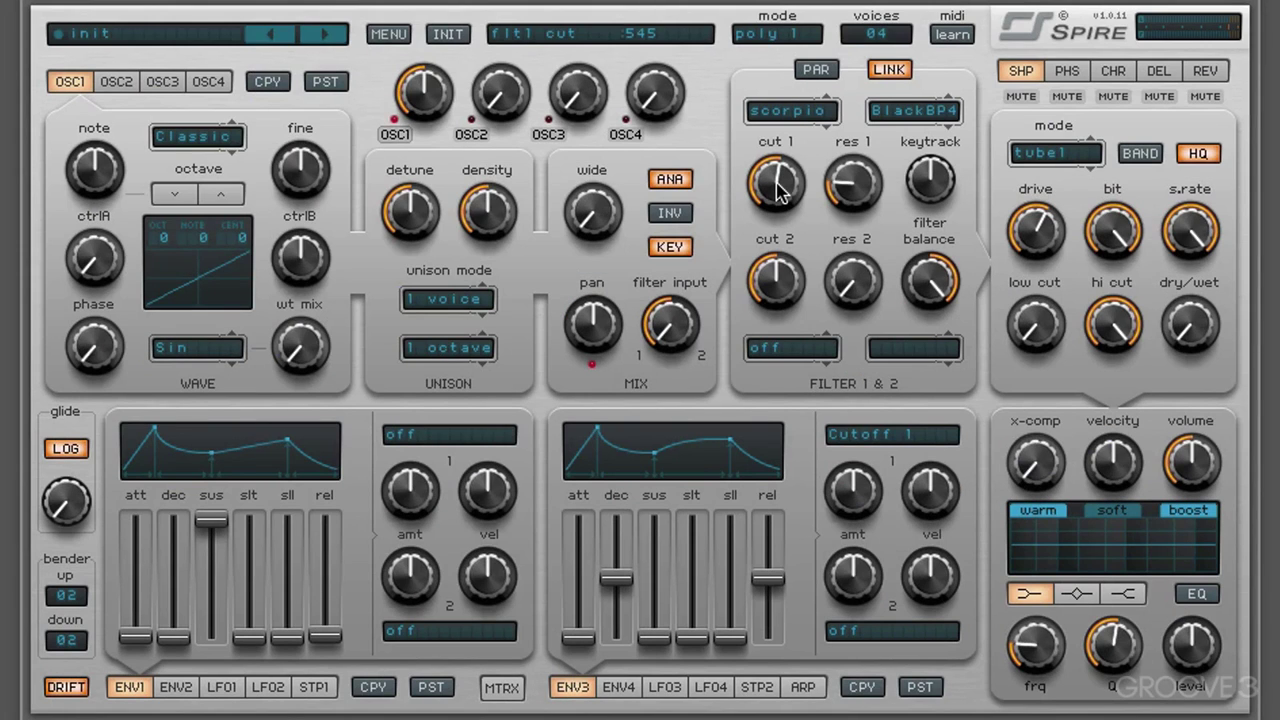
Raise filter 1's resonance to 280 and adjust the filter keytrack amount
{"action": "mouse_move", "coordinate": [858, 188]}
{"action": "left_mouse_down"}
{"action": "mouse_move", "coordinate": [872, 125]}
{"action": "mouse_move", "coordinate": [860, 195]}
{"action": "mouse_move", "coordinate": [860, 168]}
{"action": "left_mouse_up"}
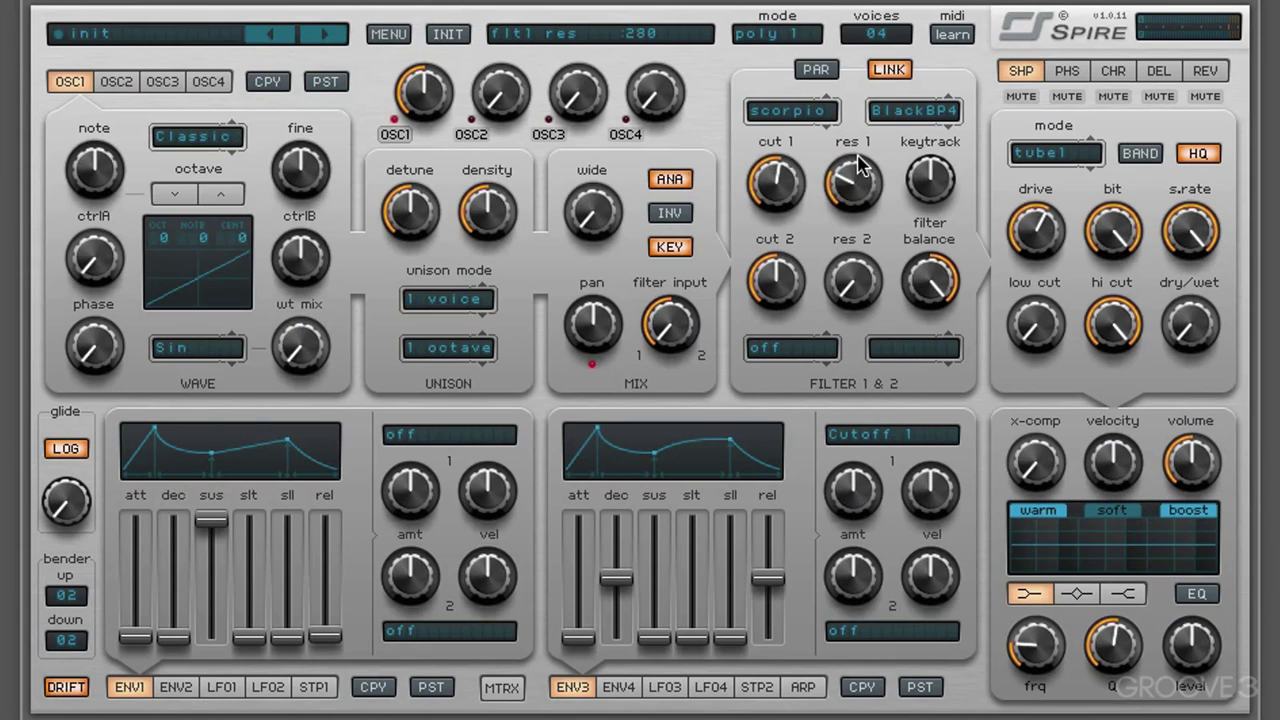
{"action": "mouse_move", "coordinate": [916, 178]}
{"action": "left_click_drag", "start_coordinate": [925, 180], "coordinate": [928, 208]}
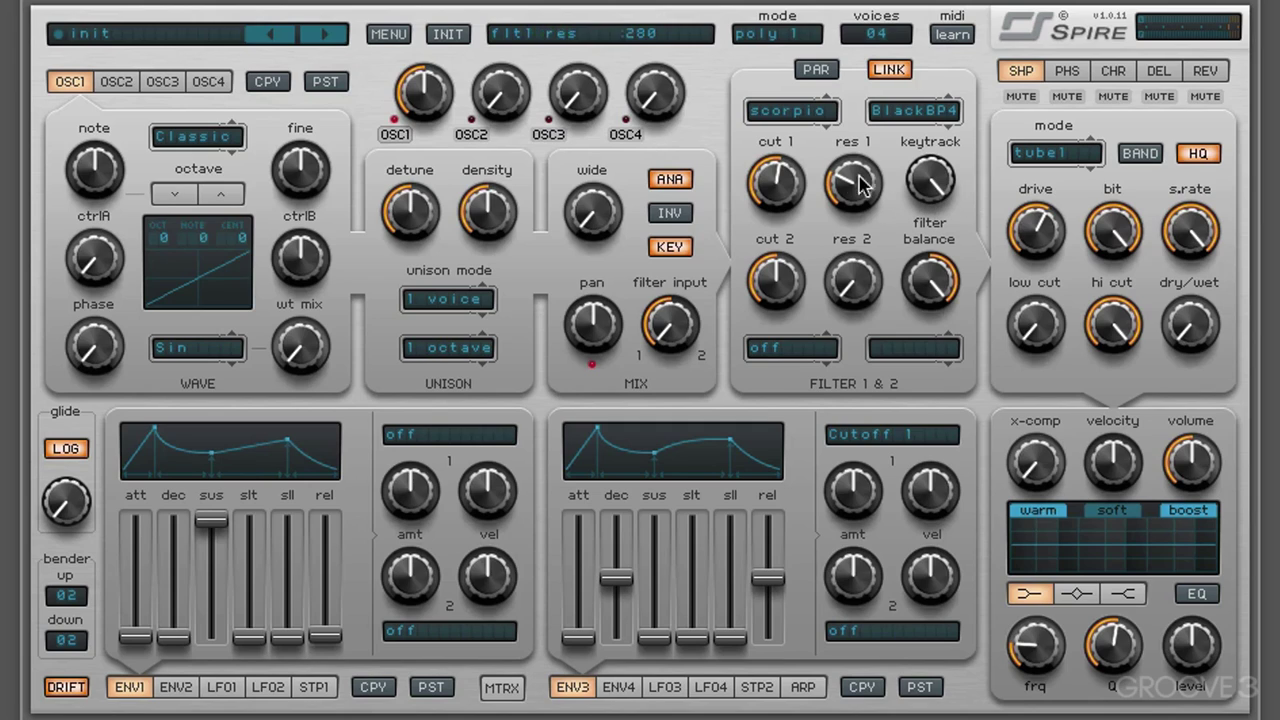
Turn the filter balance down from filter 2 towards filter 1
{"action": "mouse_move", "coordinate": [778, 173]}
{"action": "mouse_move", "coordinate": [806, 207]}
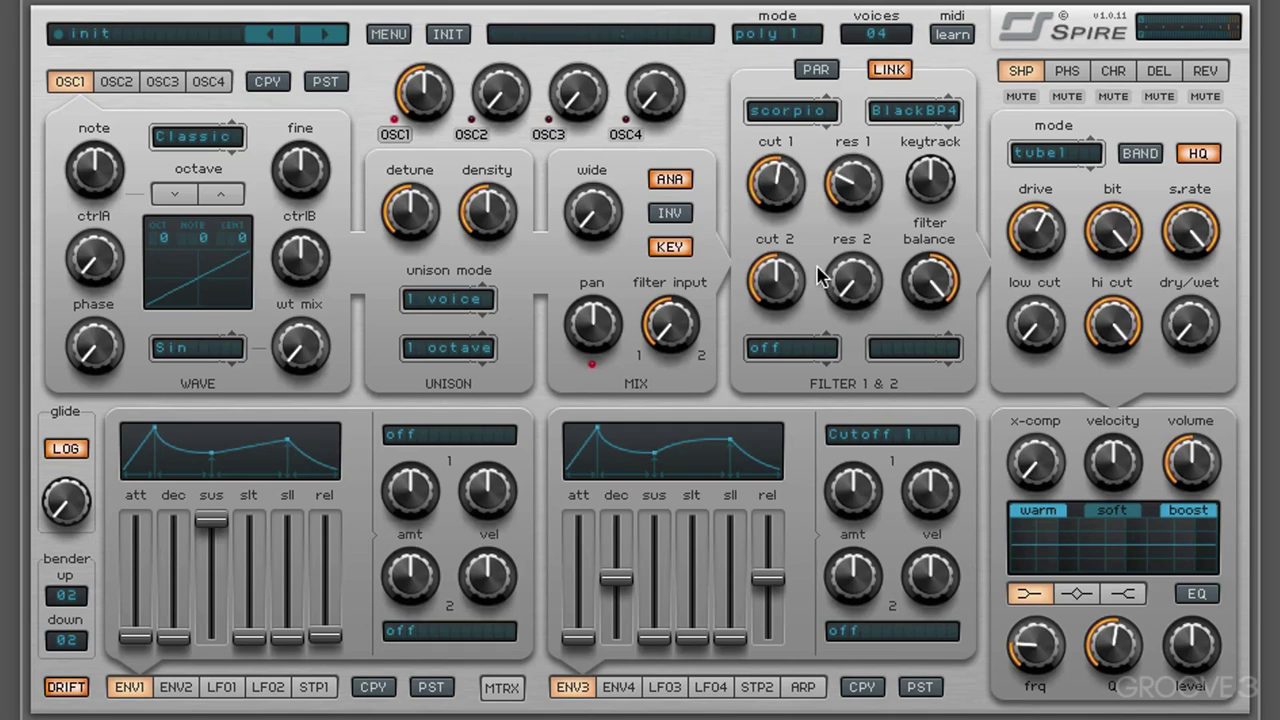
{"action": "mouse_move", "coordinate": [938, 282]}
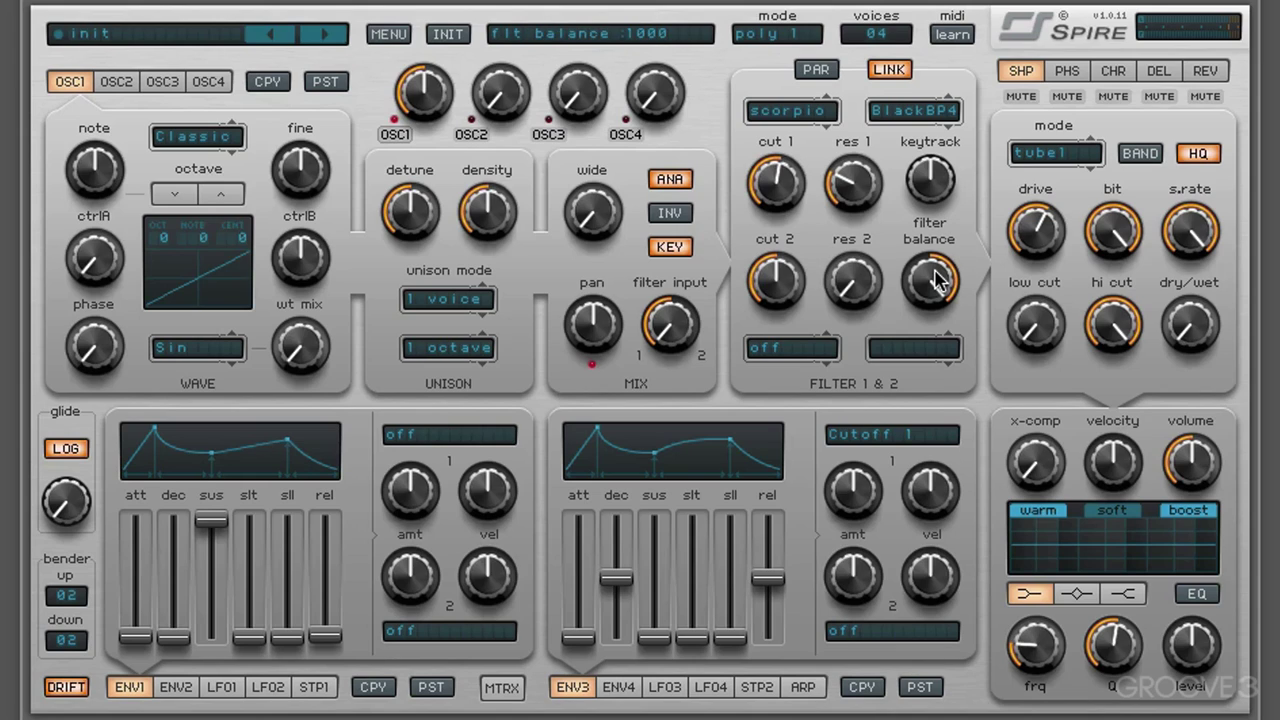
{"action": "left_click_drag", "start_coordinate": [938, 287], "coordinate": [934, 343]}
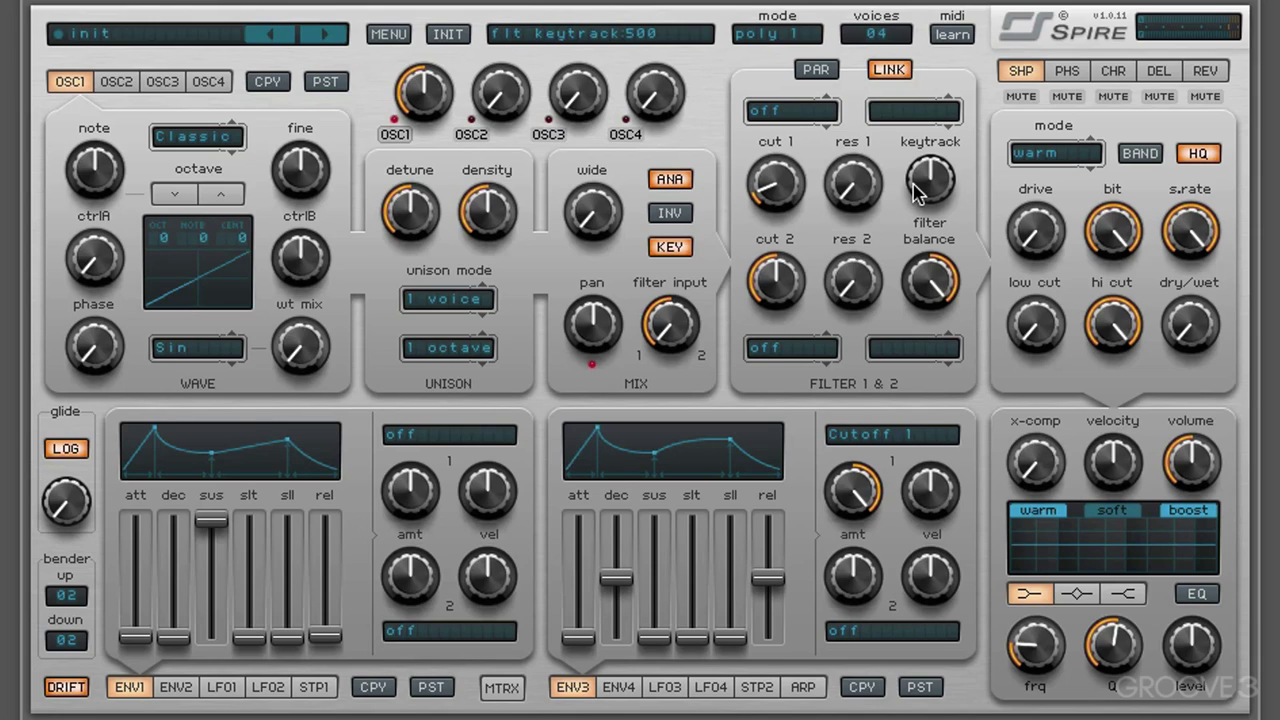
Route the two filters in parallel with the filter input centred and the filter balance at about 515
{"action": "left_click", "coordinate": [830, 70]}
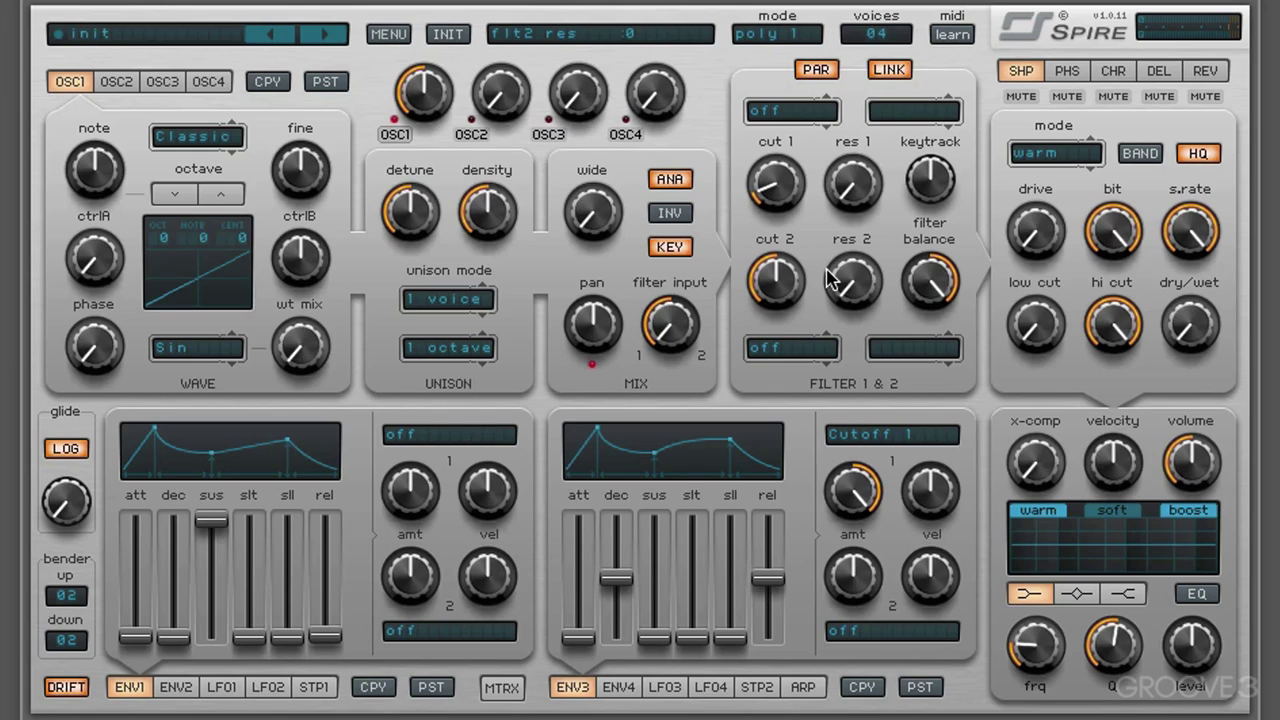
{"action": "left_click_drag", "start_coordinate": [692, 336], "coordinate": [692, 205]}
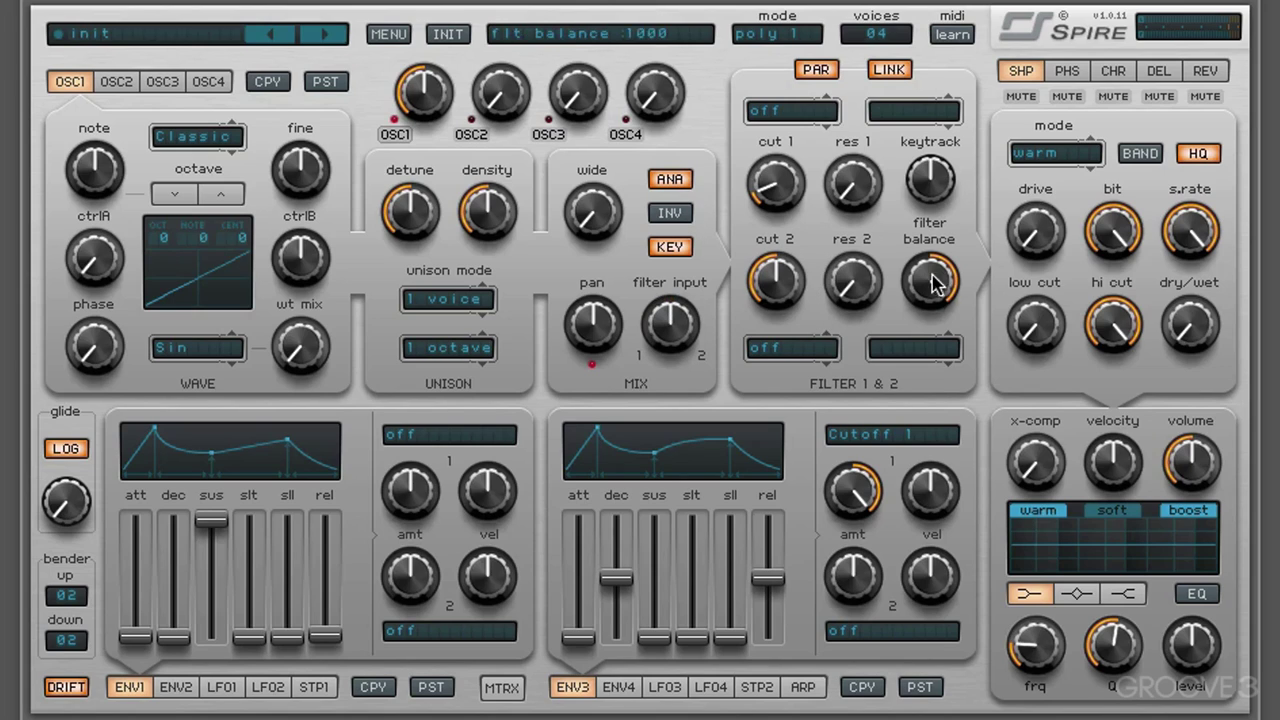
{"action": "left_click_drag", "start_coordinate": [935, 283], "coordinate": [937, 410]}
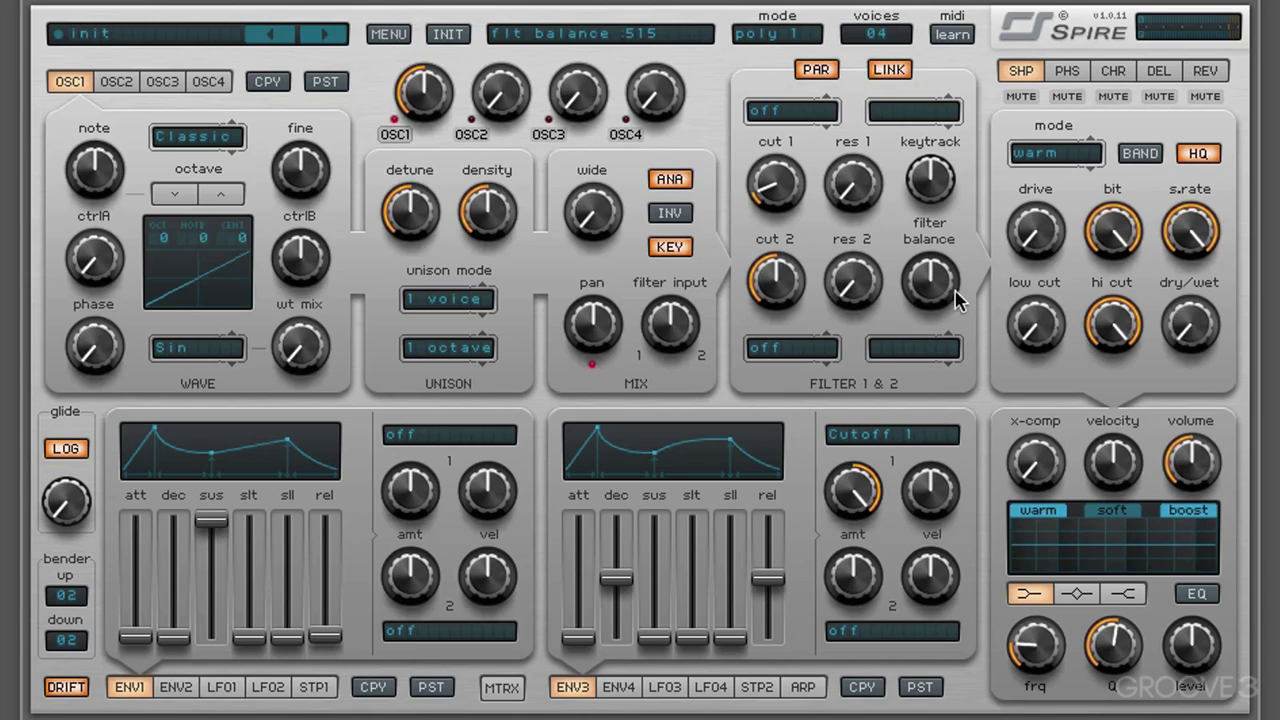
Set filter 1 to perfecto LP4 and filter 2 to perfecto HP4, and sweep the linked cutoffs together
{"action": "left_click", "coordinate": [781, 112]}
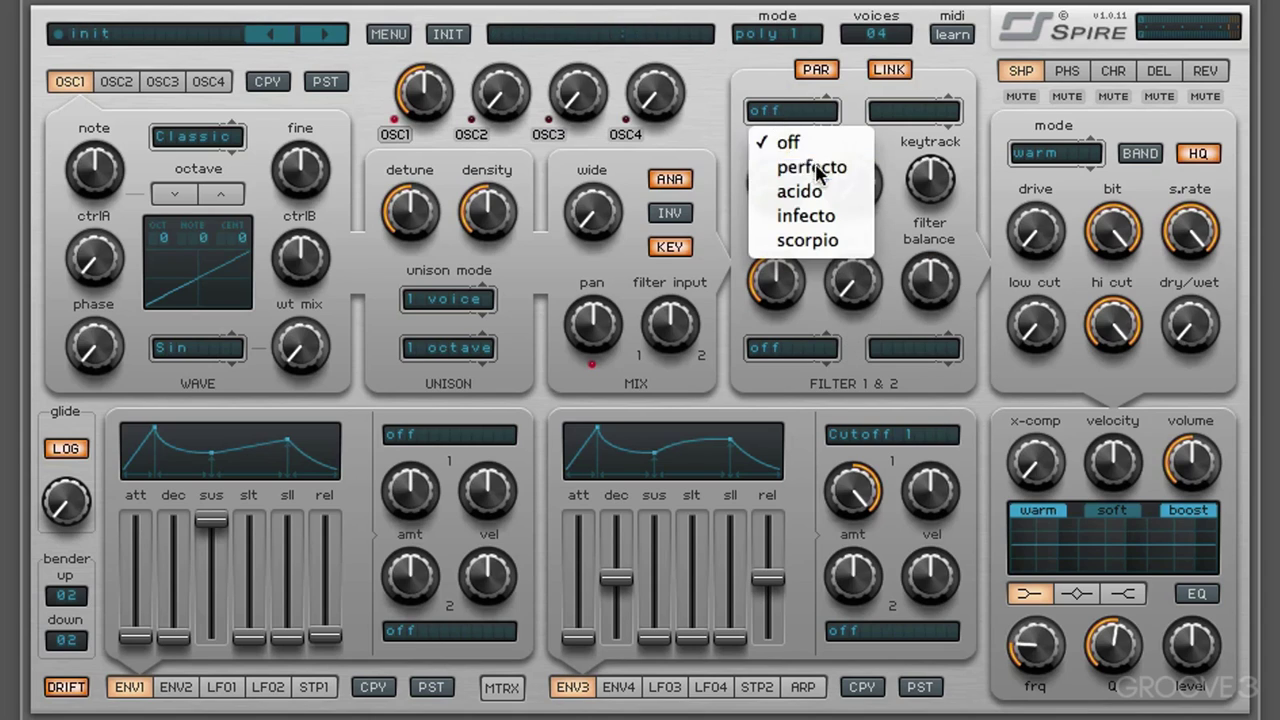
{"action": "left_click", "coordinate": [812, 167]}
{"action": "left_click", "coordinate": [778, 346]}
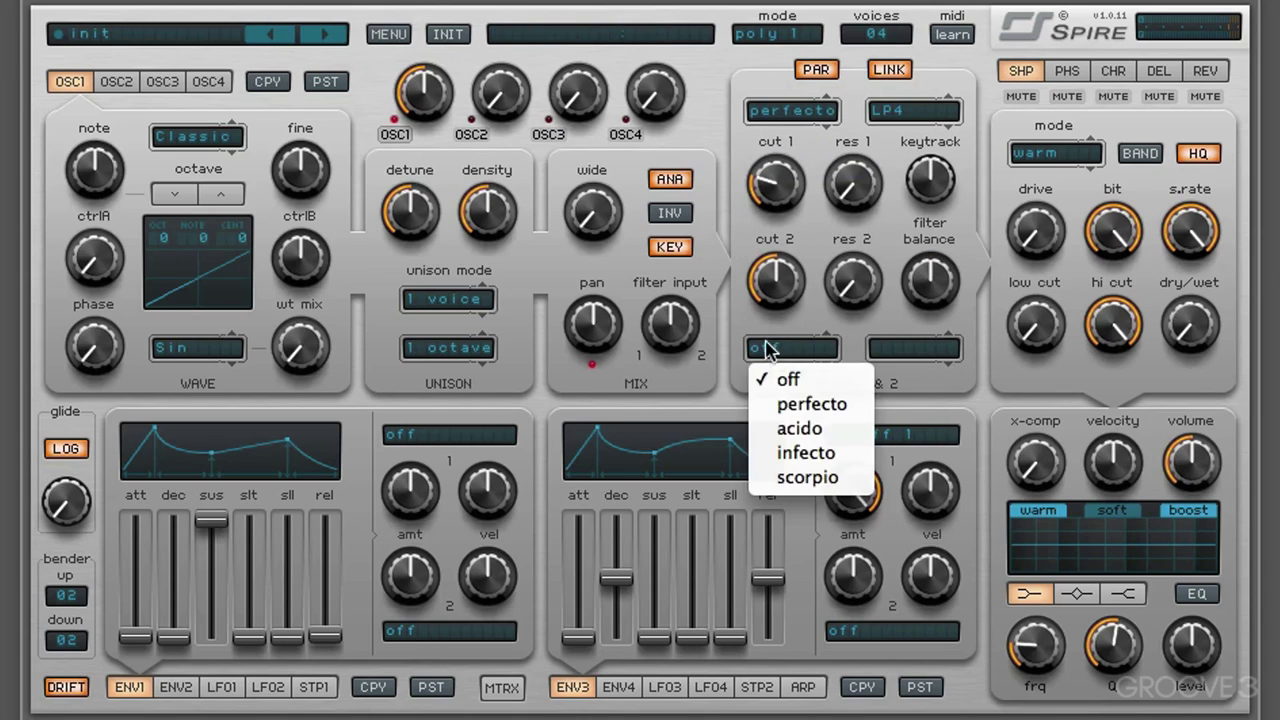
{"action": "left_click", "coordinate": [832, 403]}
{"action": "left_click", "coordinate": [913, 347]}
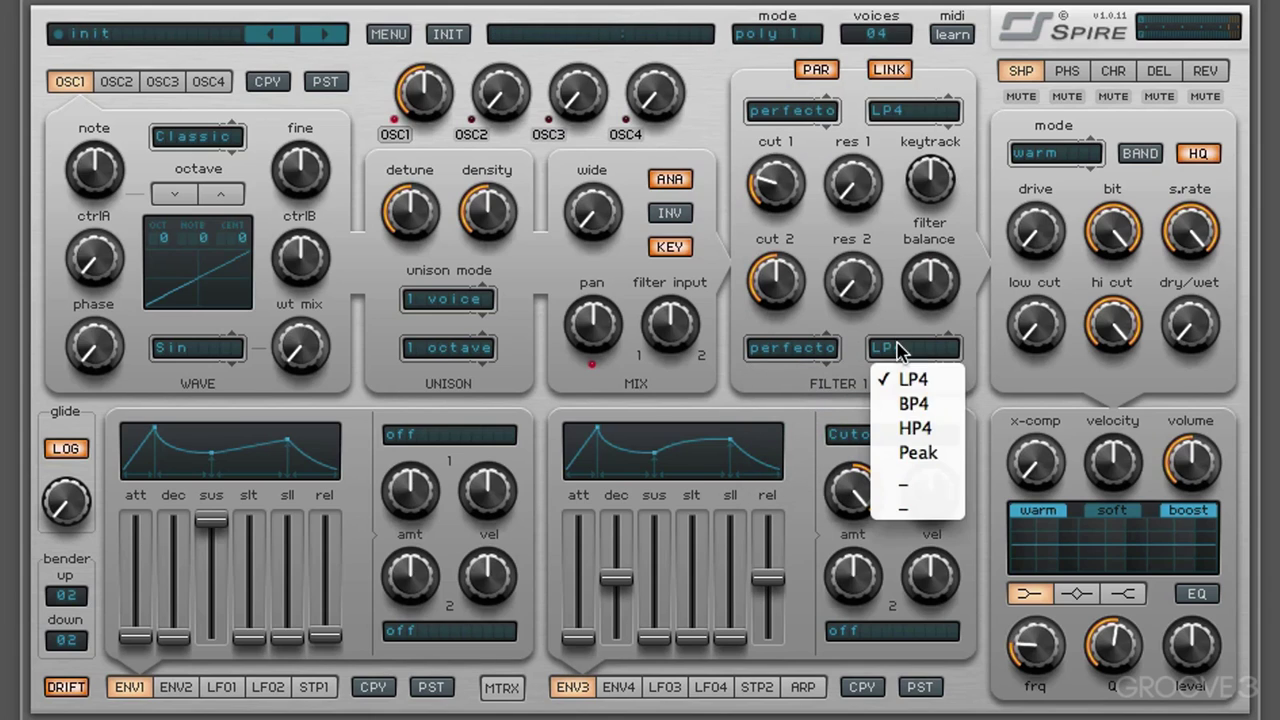
{"action": "left_click", "coordinate": [929, 430]}
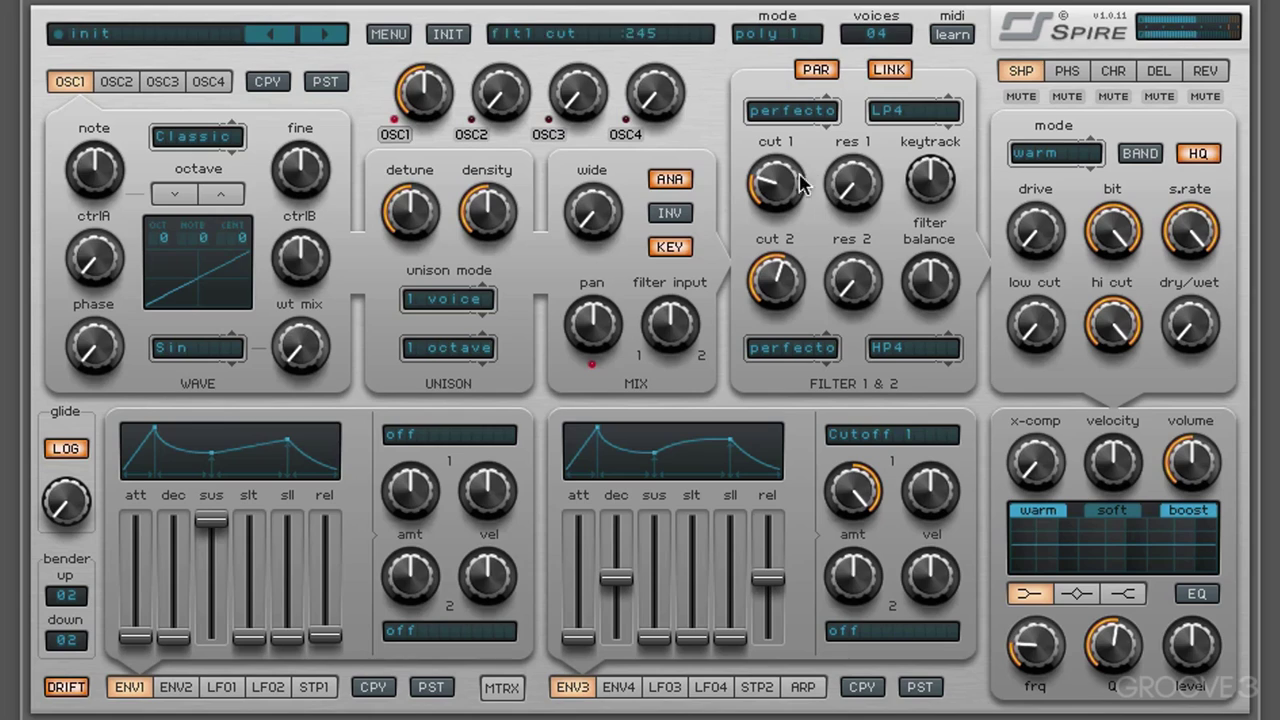
{"action": "left_click_drag", "start_coordinate": [798, 182], "coordinate": [792, 127]}
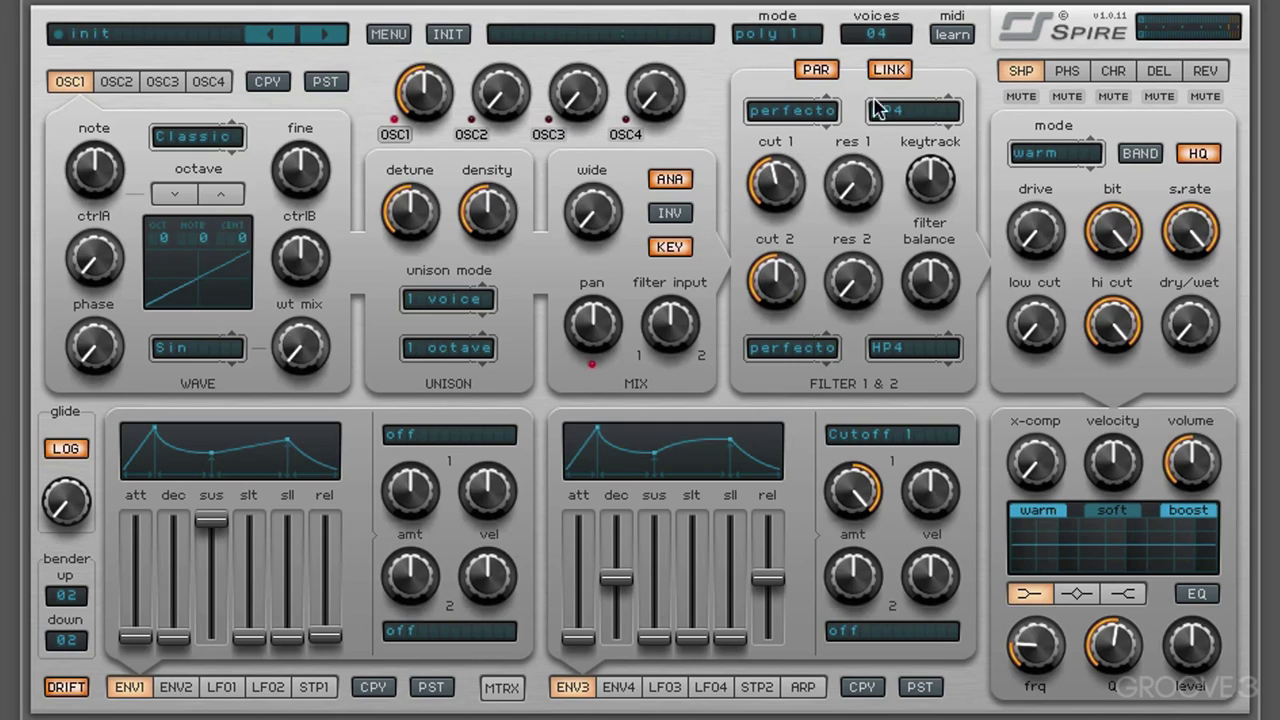
Unlink the filter cutoffs and sweep cut 1 and cut 2 independently
{"action": "left_click", "coordinate": [889, 69]}
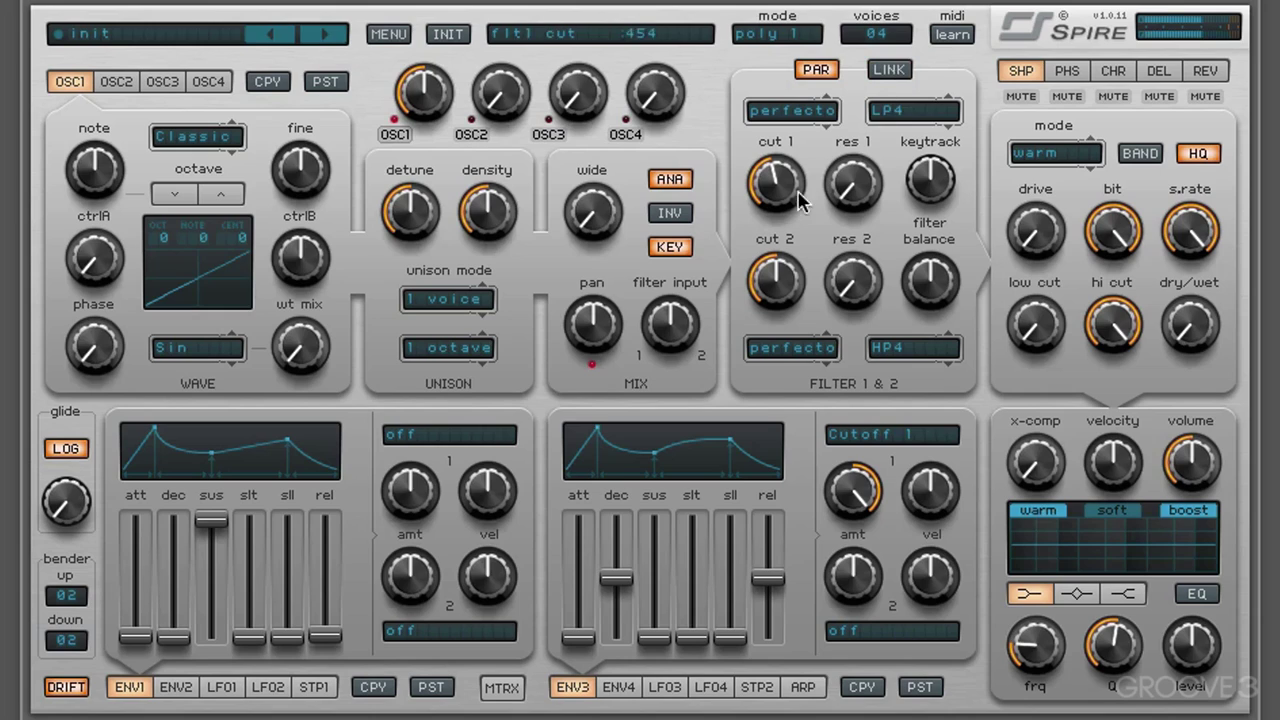
{"action": "mouse_move", "coordinate": [798, 195]}
{"action": "left_mouse_down"}
{"action": "mouse_move", "coordinate": [793, 110]}
{"action": "mouse_move", "coordinate": [787, 214]}
{"action": "left_mouse_up"}
{"action": "left_click_drag", "start_coordinate": [805, 293], "coordinate": [790, 193]}
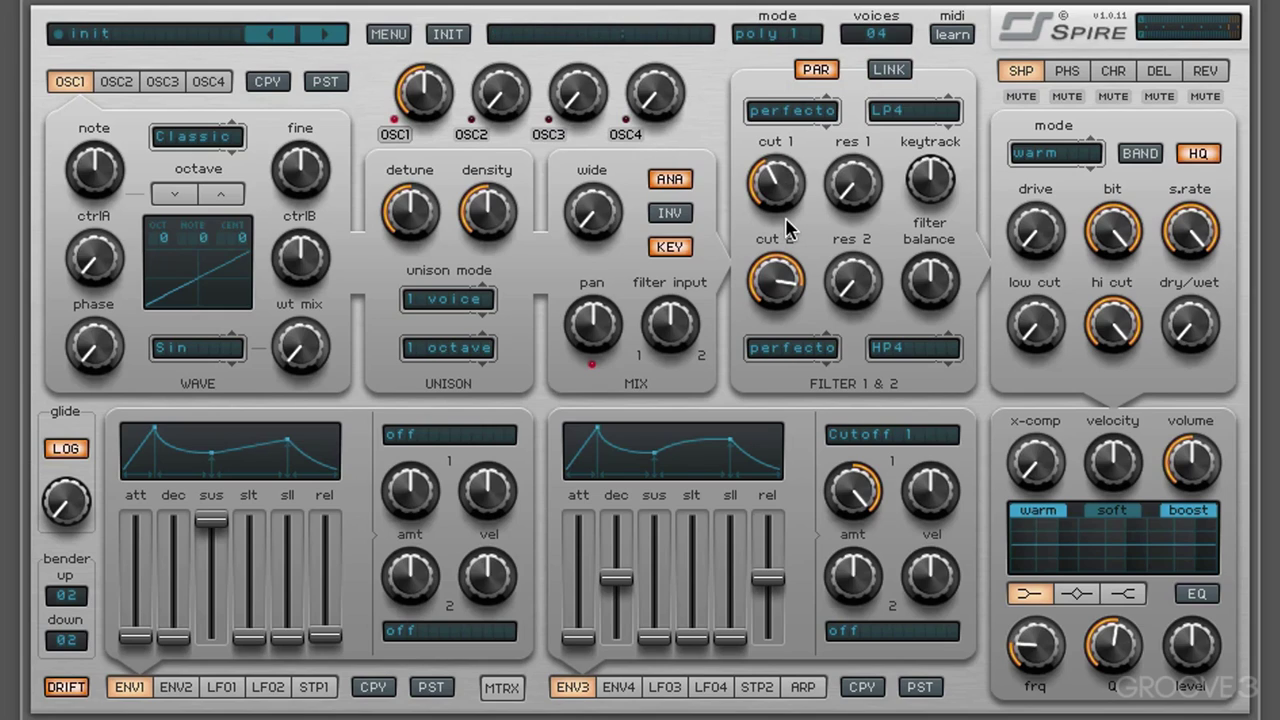
{"action": "left_click_drag", "start_coordinate": [786, 210], "coordinate": [789, 190]}
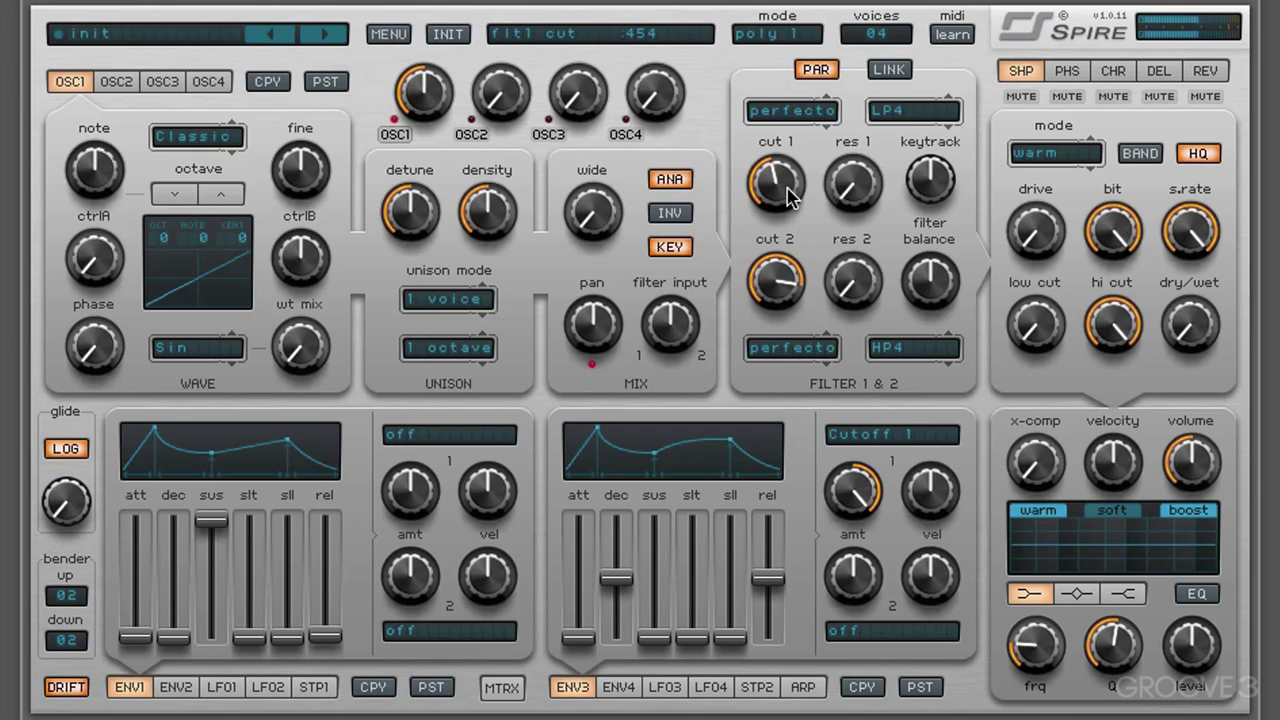
{"action": "mouse_move", "coordinate": [789, 196]}
{"action": "left_mouse_down"}
{"action": "mouse_move", "coordinate": [785, 258]}
{"action": "mouse_move", "coordinate": [788, 178]}
{"action": "mouse_move", "coordinate": [790, 195]}
{"action": "left_mouse_up"}
{"action": "left_click", "coordinate": [783, 286]}
{"action": "mouse_move", "coordinate": [783, 286]}
{"action": "left_mouse_down"}
{"action": "mouse_move", "coordinate": [785, 258]}
{"action": "mouse_move", "coordinate": [776, 300]}
{"action": "left_mouse_up"}
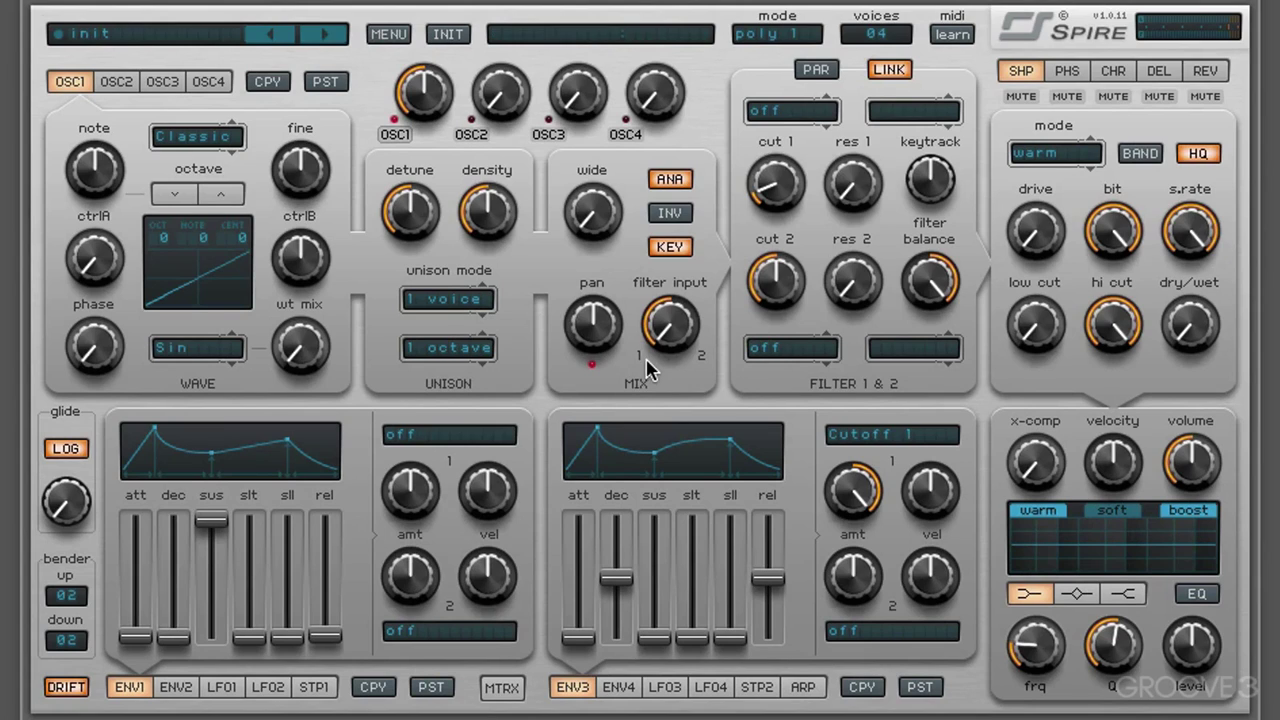
With the filters in series, set filter 1 to perfecto in BP4 mode and unlink the cutoffs
{"action": "left_click", "coordinate": [787, 114]}
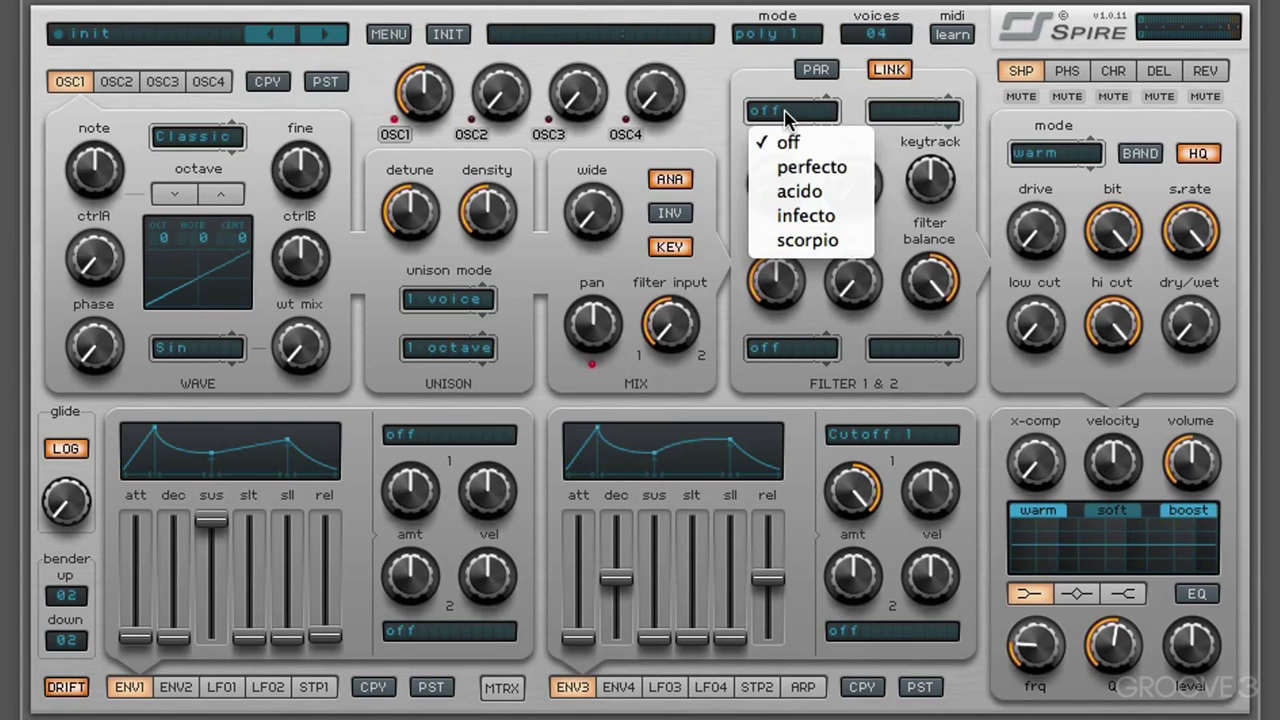
{"action": "left_click", "coordinate": [820, 168]}
{"action": "left_click", "coordinate": [926, 112]}
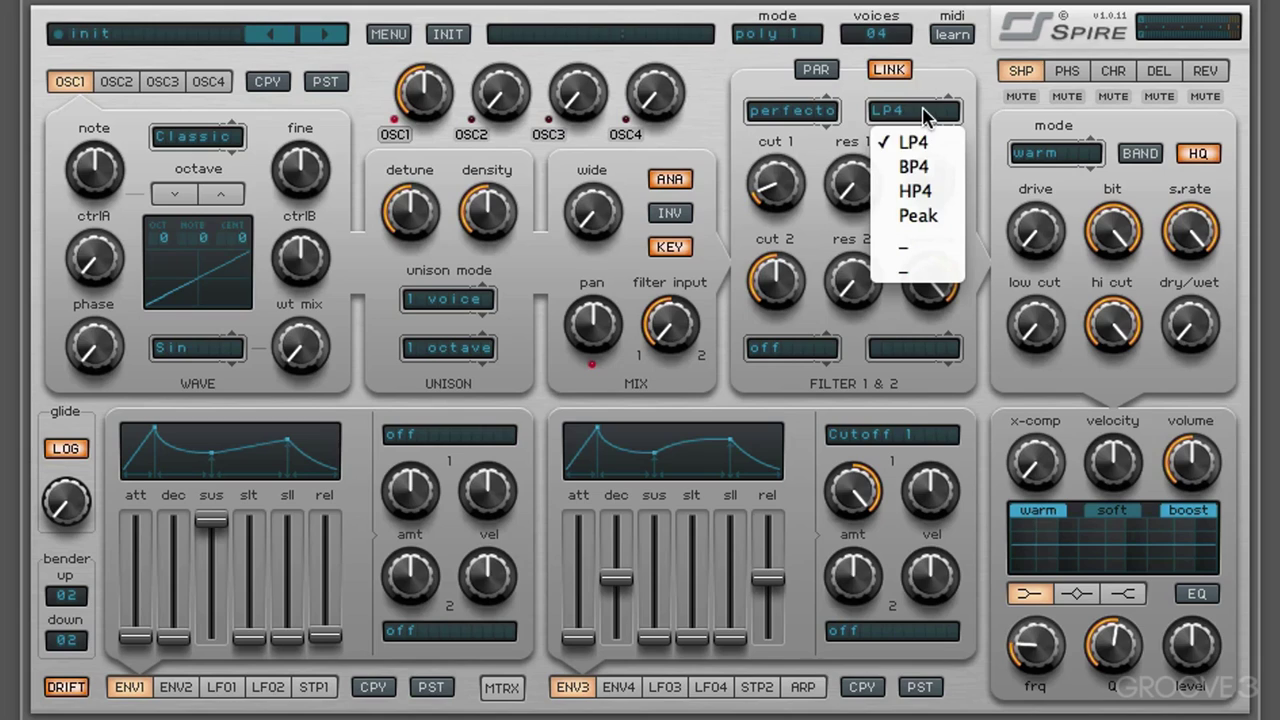
{"action": "left_click", "coordinate": [944, 170]}
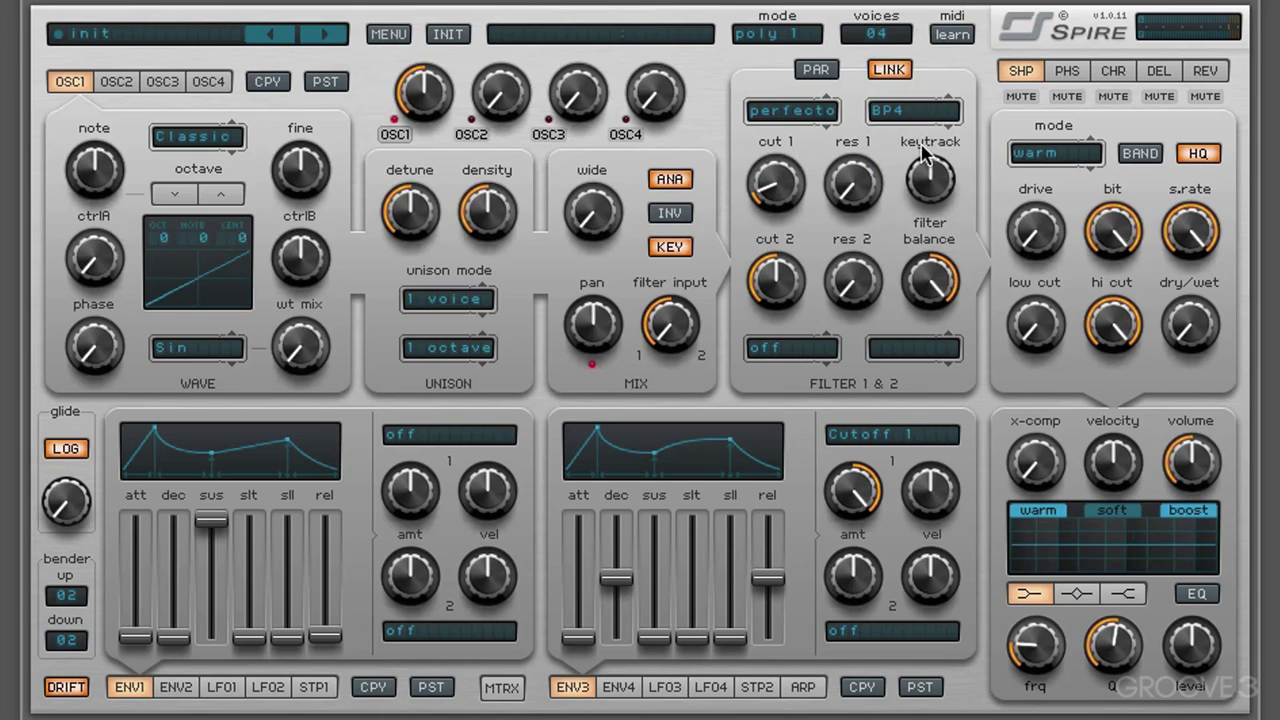
{"action": "left_click", "coordinate": [814, 72]}
{"action": "left_click", "coordinate": [878, 72]}
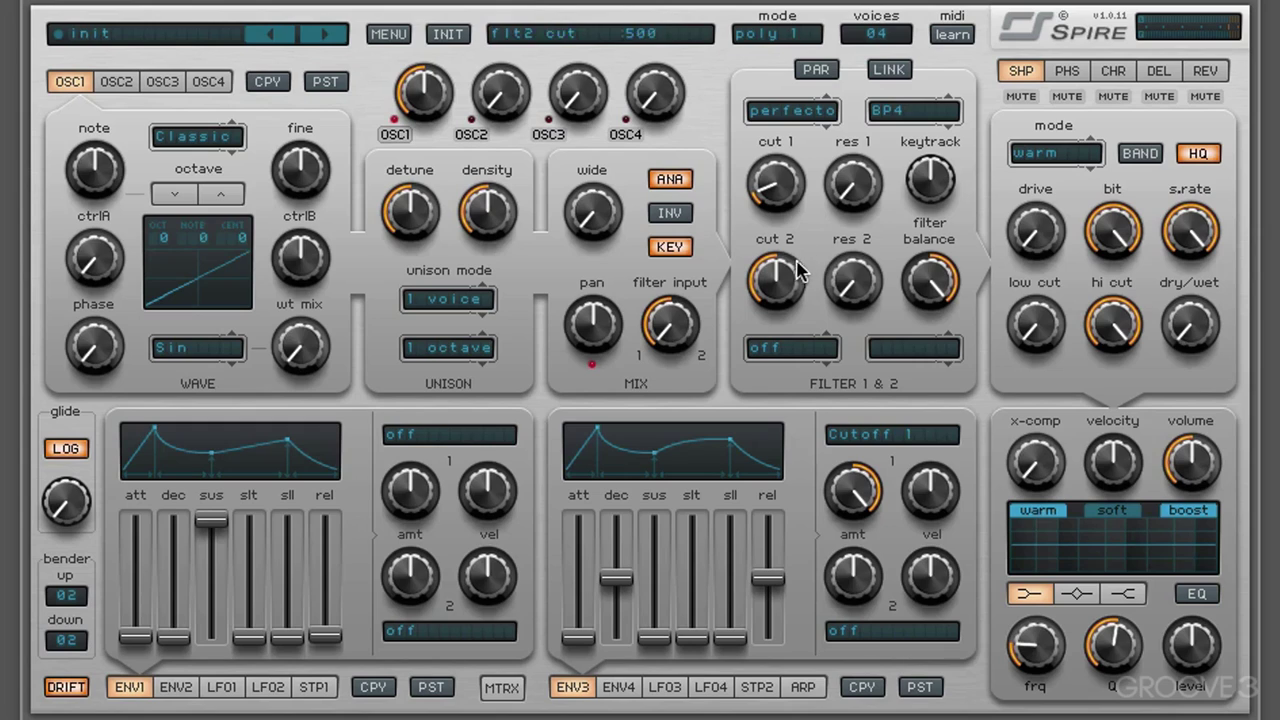
Set filter 2 to perfecto in LP4 mode and reset Env 3's modulation amount on Cutoff 1 to centre
{"action": "left_click", "coordinate": [815, 347]}
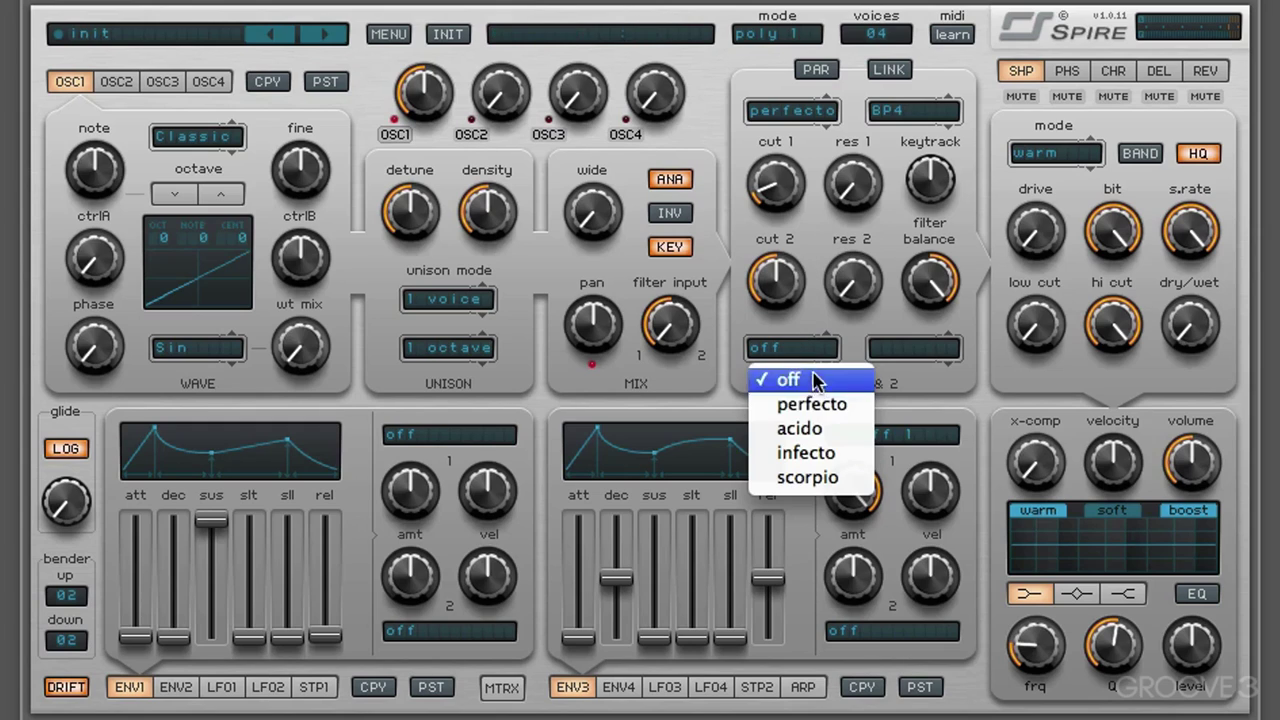
{"action": "left_click", "coordinate": [810, 405]}
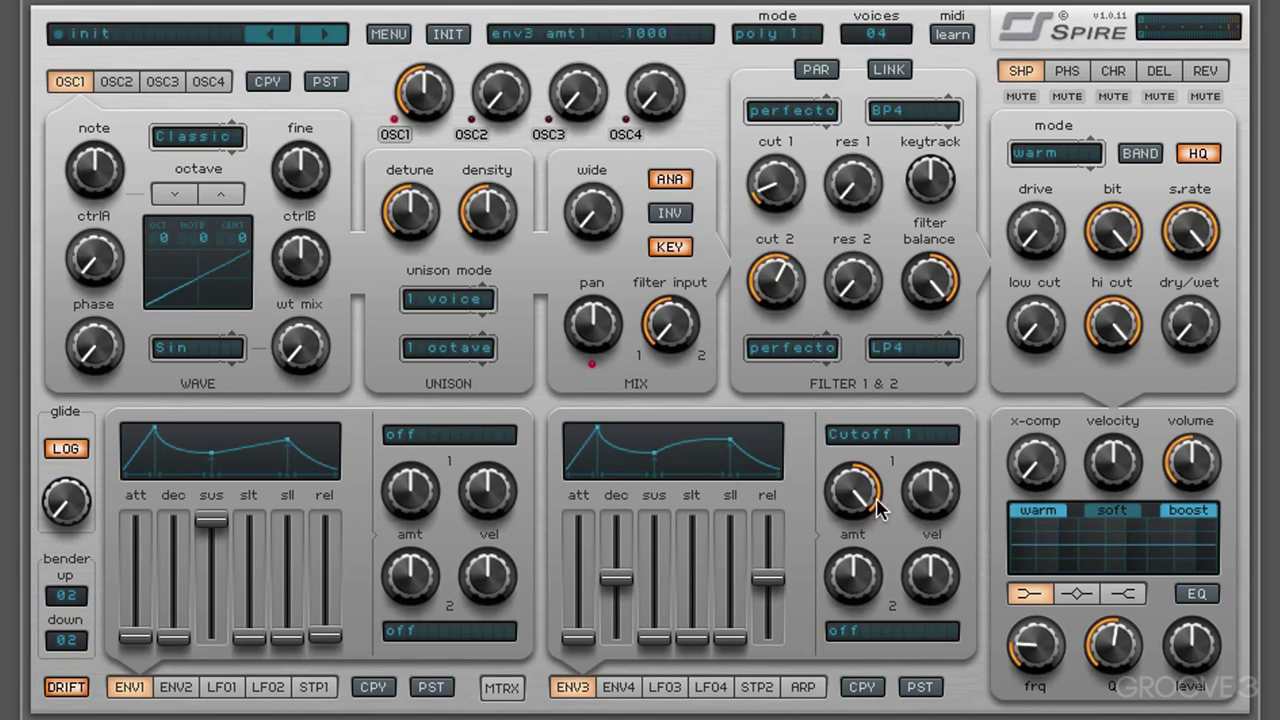
{"action": "left_click_drag", "start_coordinate": [862, 497], "coordinate": [858, 620]}
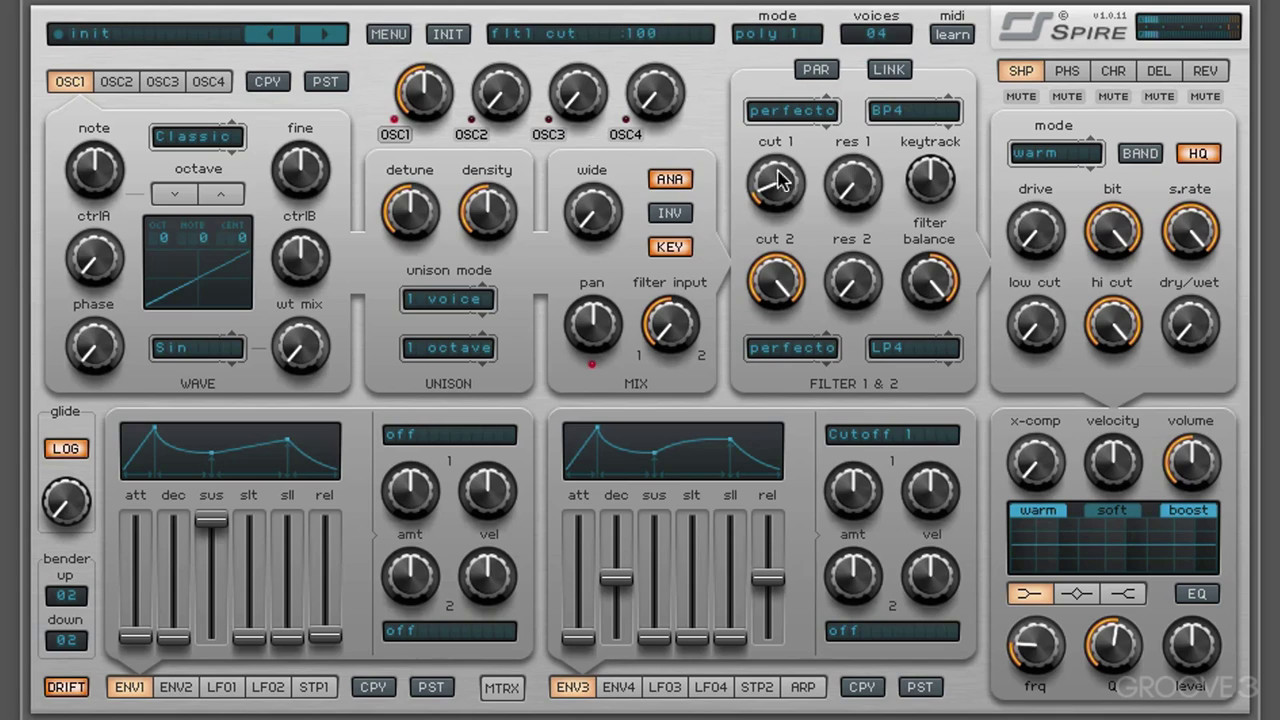
Sweep filter 1's cutoff upward and bring filter 2's cutoff to 1000
{"action": "left_click_drag", "start_coordinate": [786, 188], "coordinate": [775, 121]}
{"action": "left_click_drag", "start_coordinate": [771, 261], "coordinate": [771, 125]}
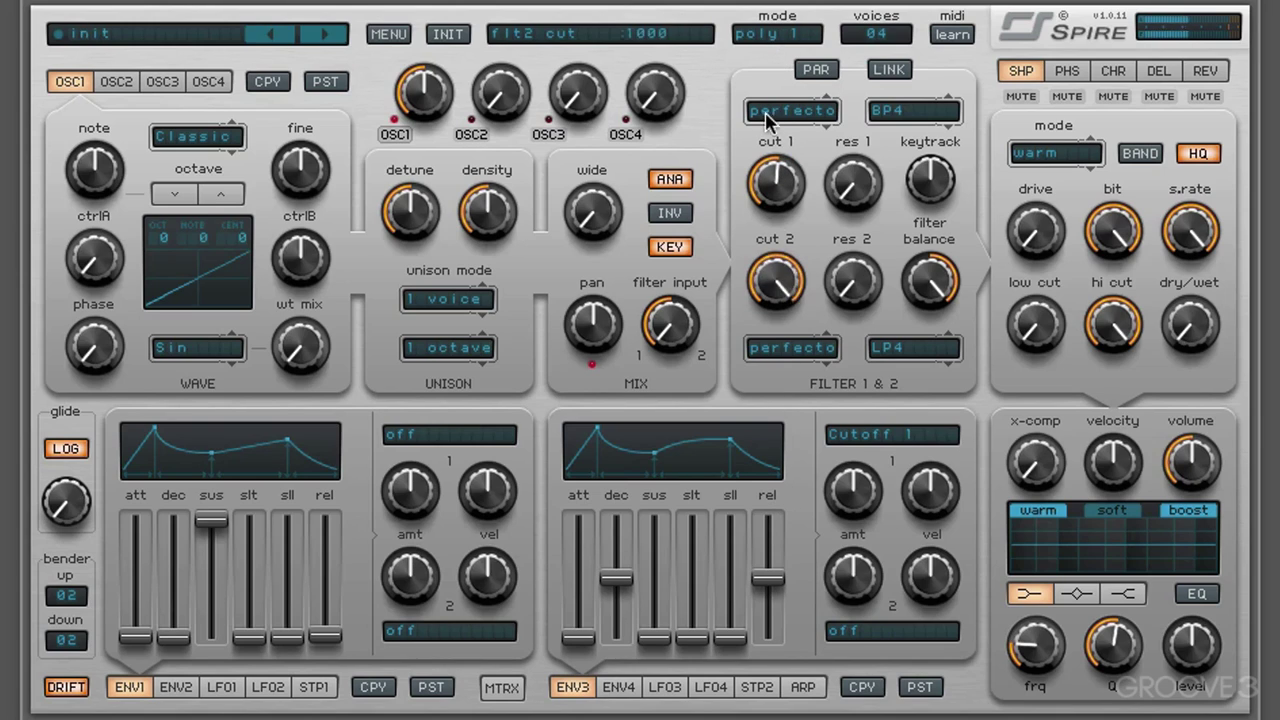
Sweep cut 2 and cut 1 independently down and back up to audition the BP4 and LP4 filters in series
{"action": "left_click_drag", "start_coordinate": [770, 285], "coordinate": [793, 357]}
{"action": "left_click_drag", "start_coordinate": [776, 180], "coordinate": [800, 571]}
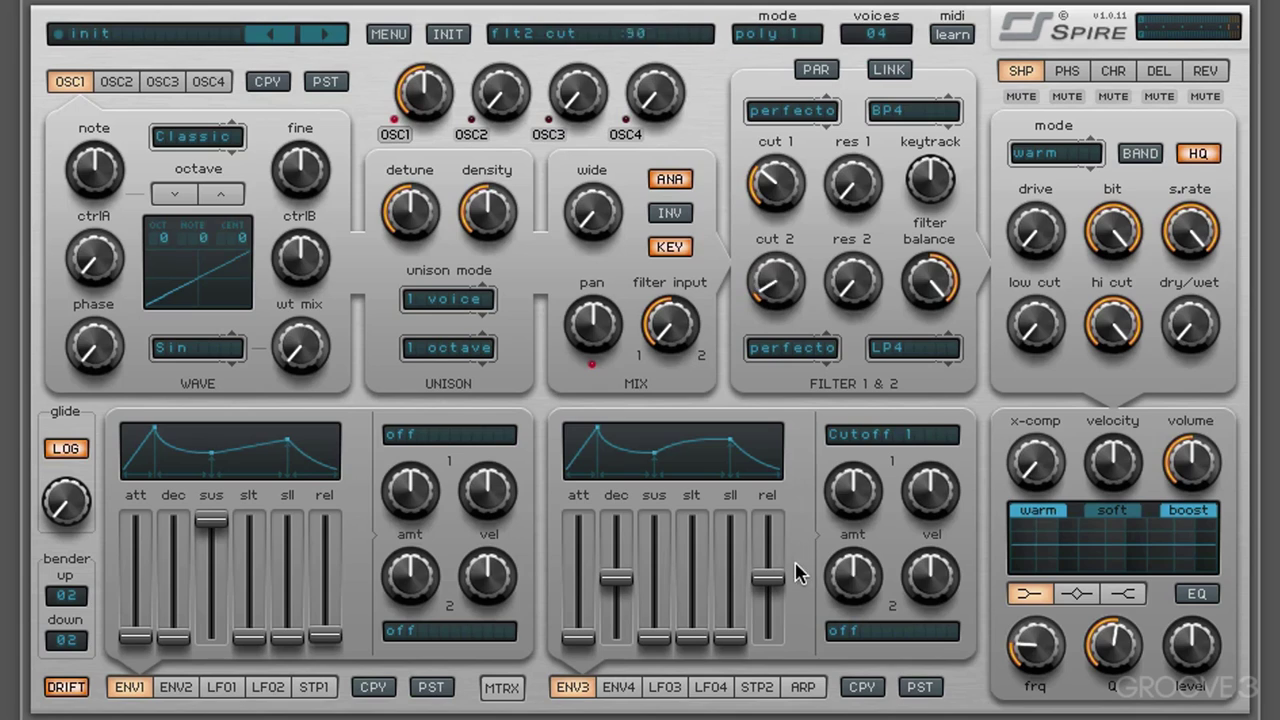
{"action": "left_click_drag", "start_coordinate": [761, 141], "coordinate": [785, 175]}
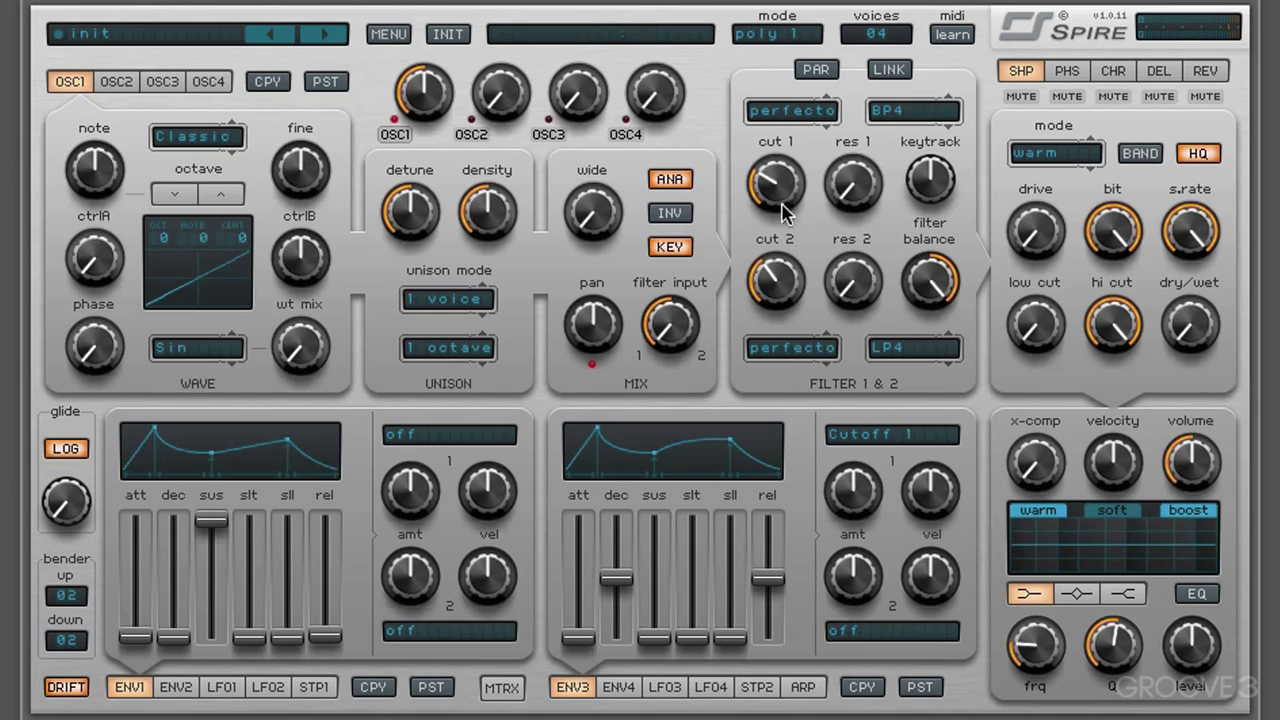
{"action": "left_click_drag", "start_coordinate": [780, 200], "coordinate": [776, 143]}
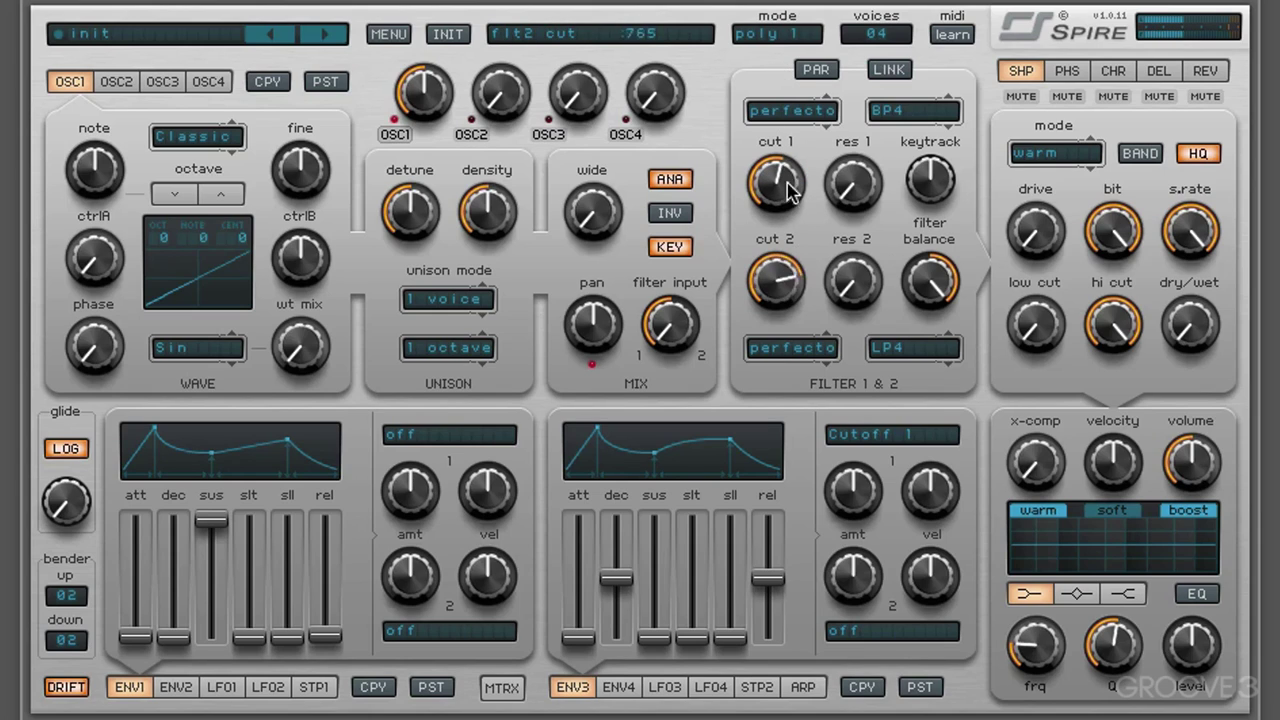
{"action": "left_click_drag", "start_coordinate": [776, 264], "coordinate": [782, 277]}
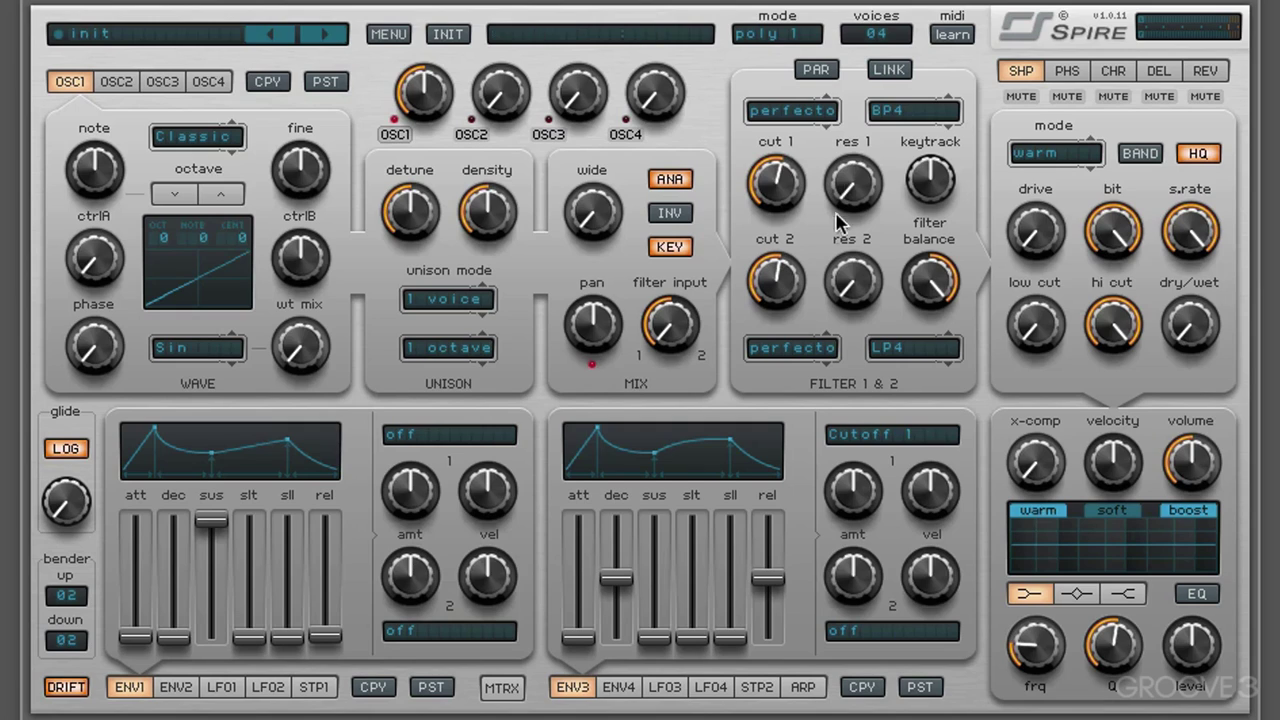
On a freshly initialised patch, set filter 1 to infecto in LP2 mode and raise the shaper's drive and dry/wet mix
{"action": "left_click", "coordinate": [448, 34]}
{"action": "left_click", "coordinate": [792, 110]}
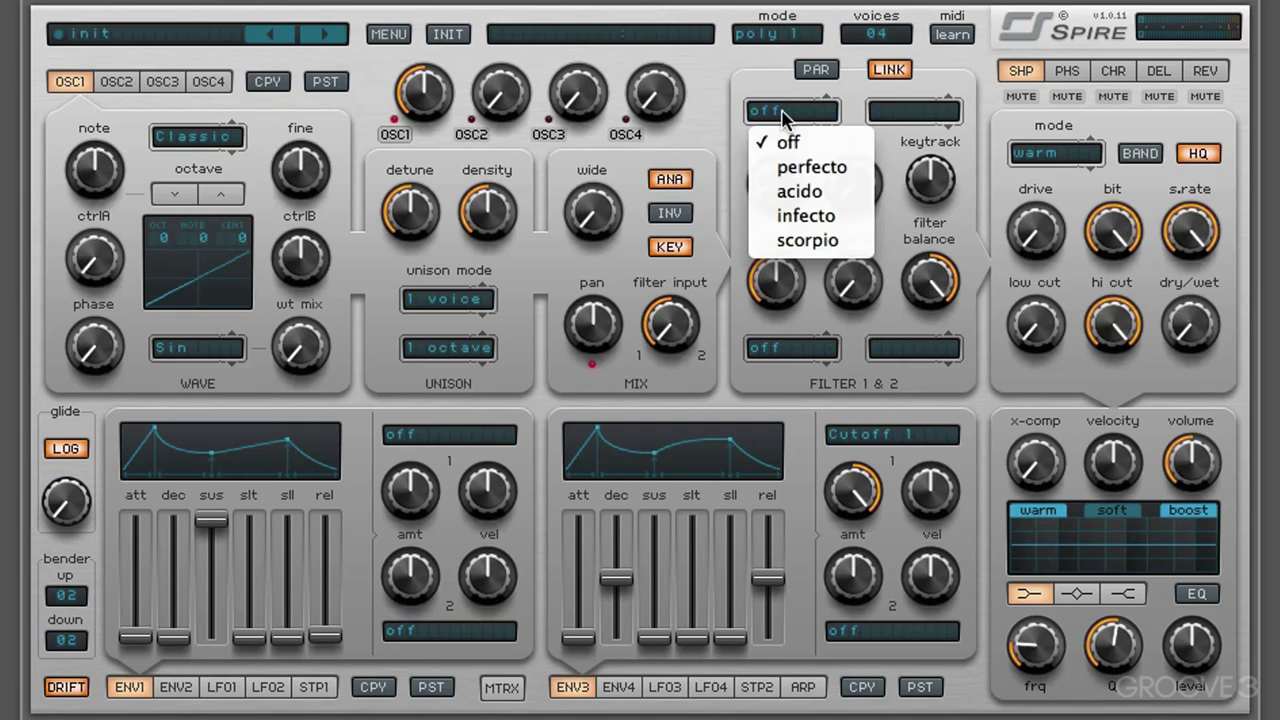
{"action": "left_click", "coordinate": [800, 214]}
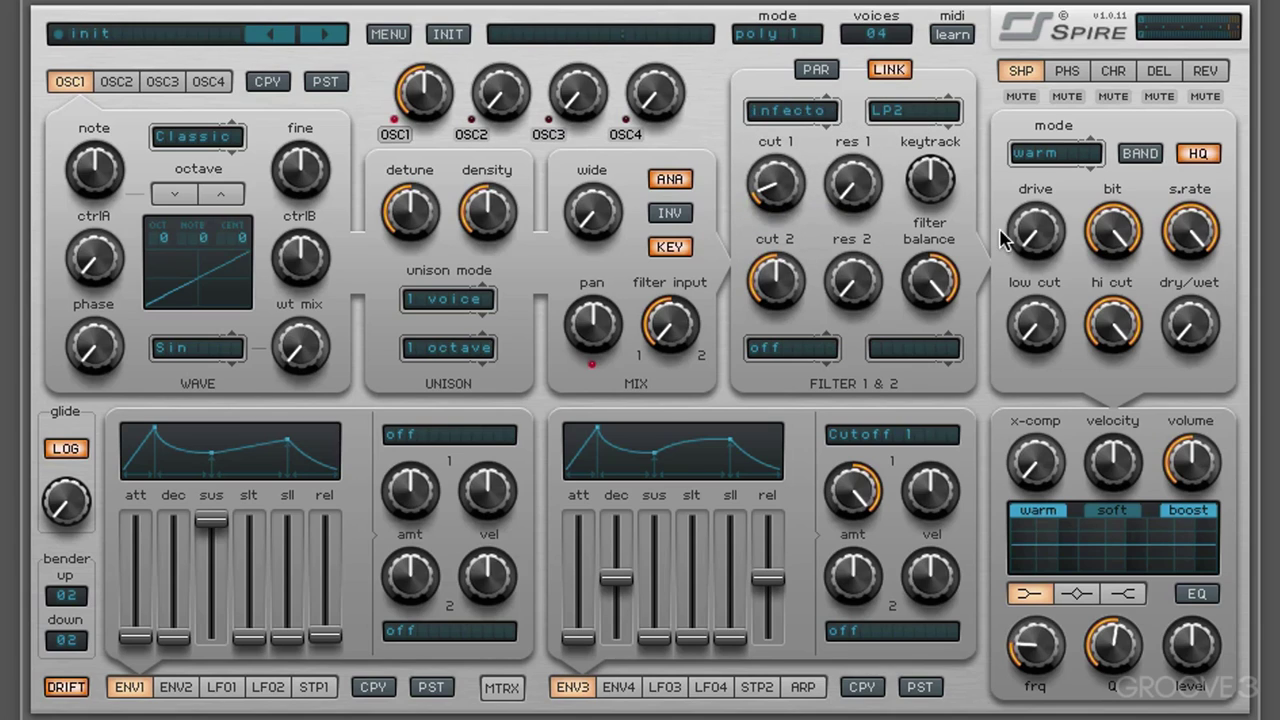
{"action": "left_click_drag", "start_coordinate": [1044, 244], "coordinate": [1050, 140]}
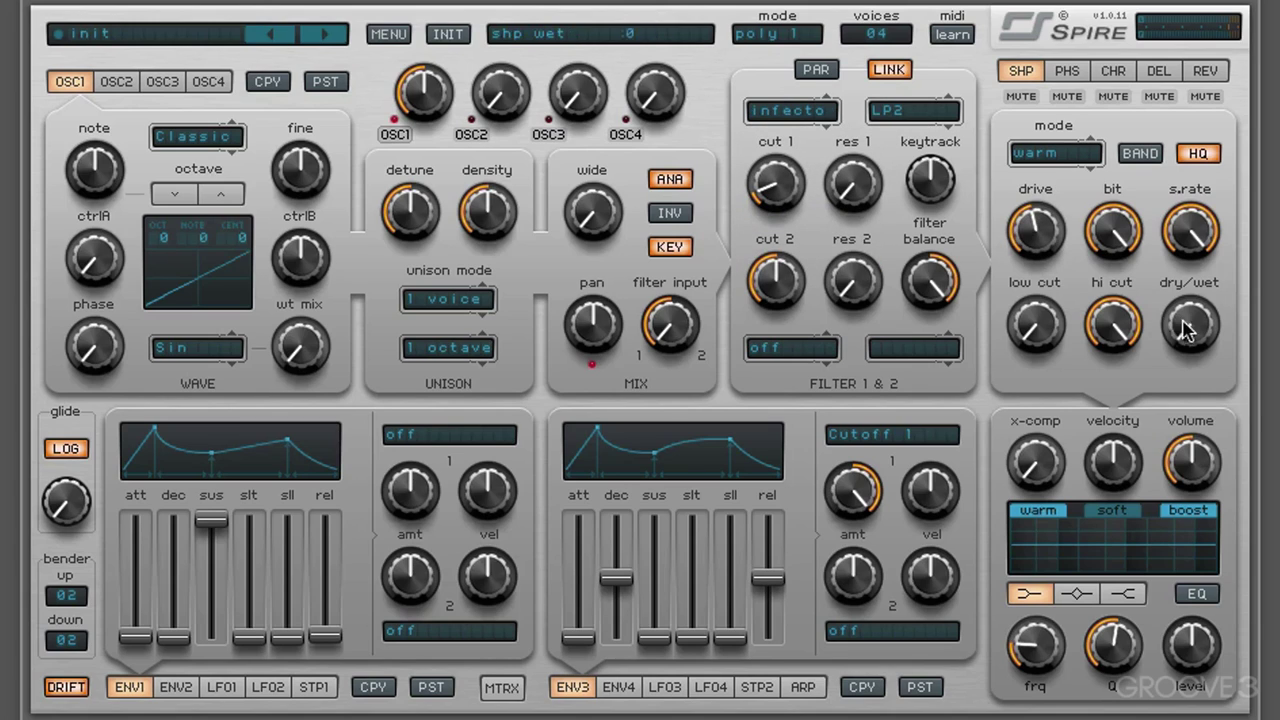
Raise filter 1's resonance to about 974 with its cutoff near 400, and centre Env 3's modulation amount on Cutoff 1
{"action": "left_click_drag", "start_coordinate": [852, 183], "coordinate": [855, 110]}
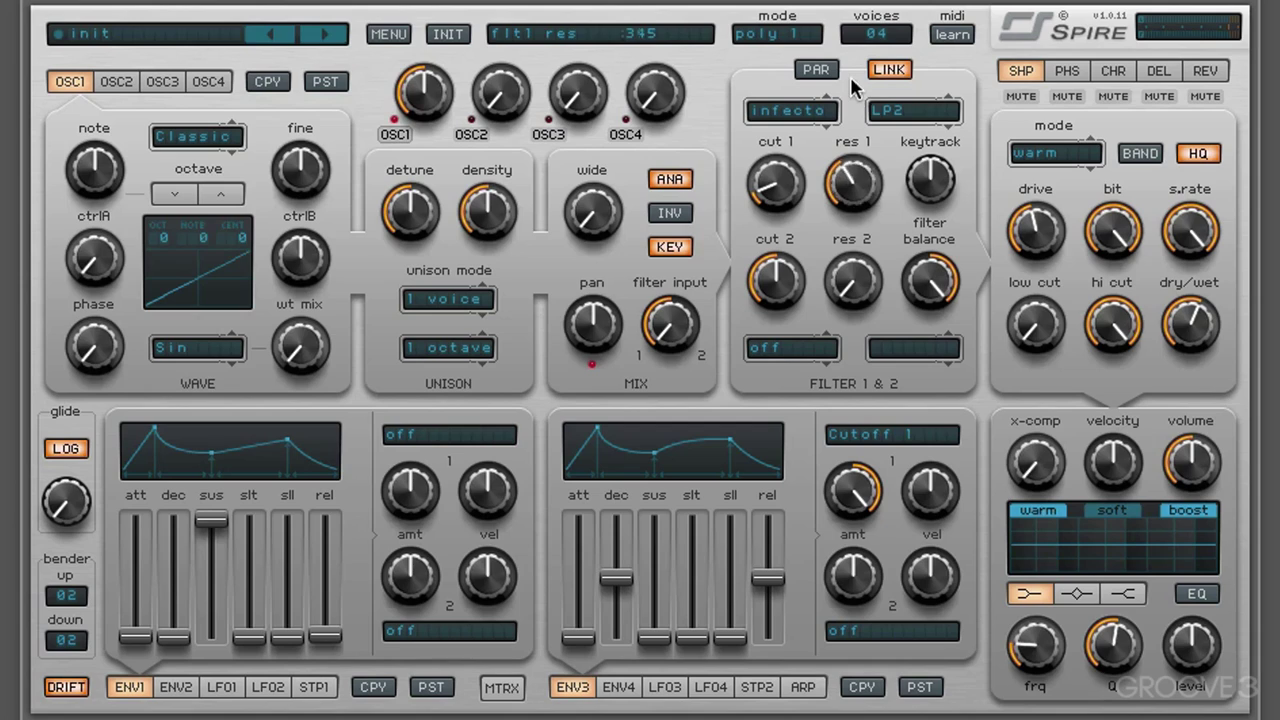
{"action": "left_click_drag", "start_coordinate": [848, 170], "coordinate": [854, 108]}
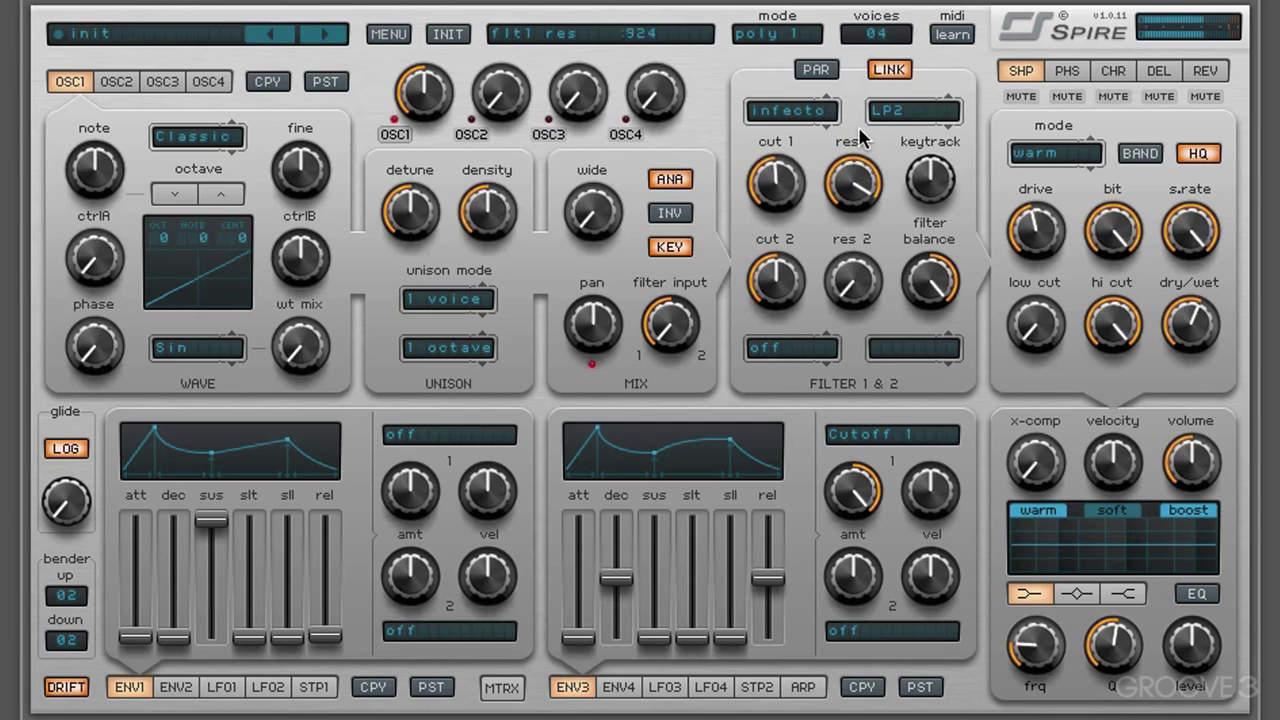
{"action": "left_click", "coordinate": [783, 192]}
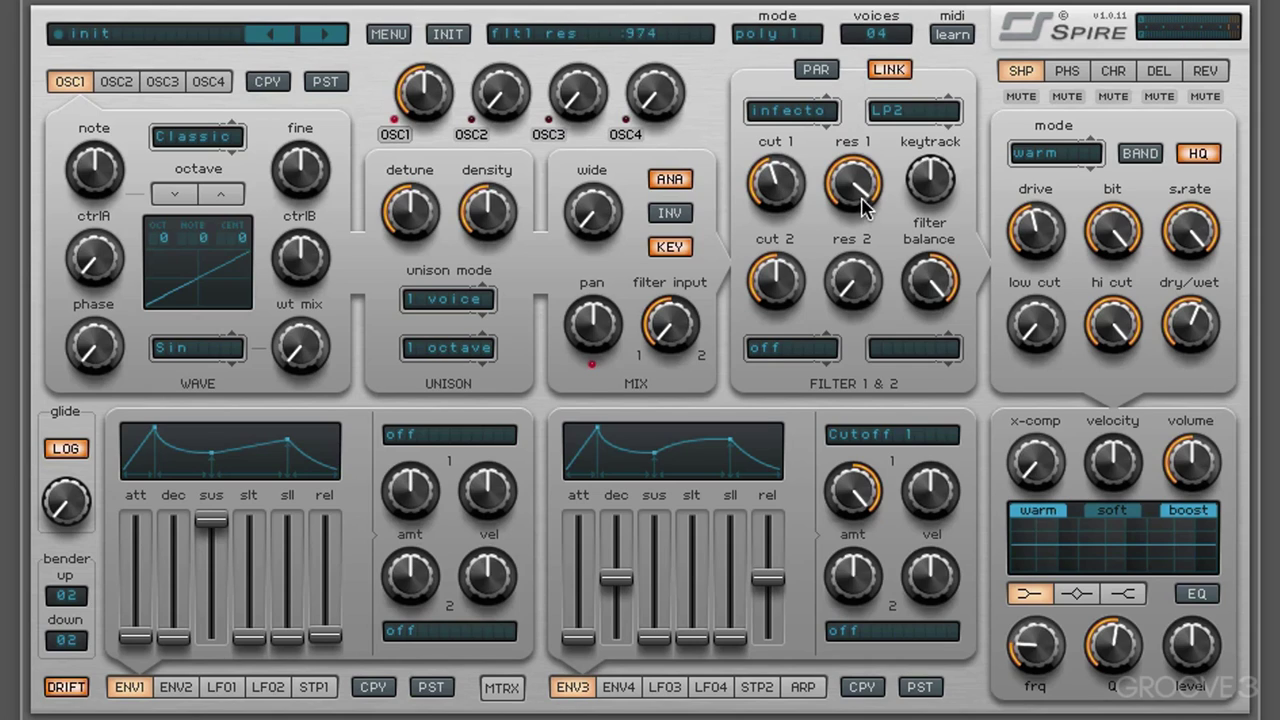
{"action": "left_click_drag", "start_coordinate": [773, 201], "coordinate": [774, 208]}
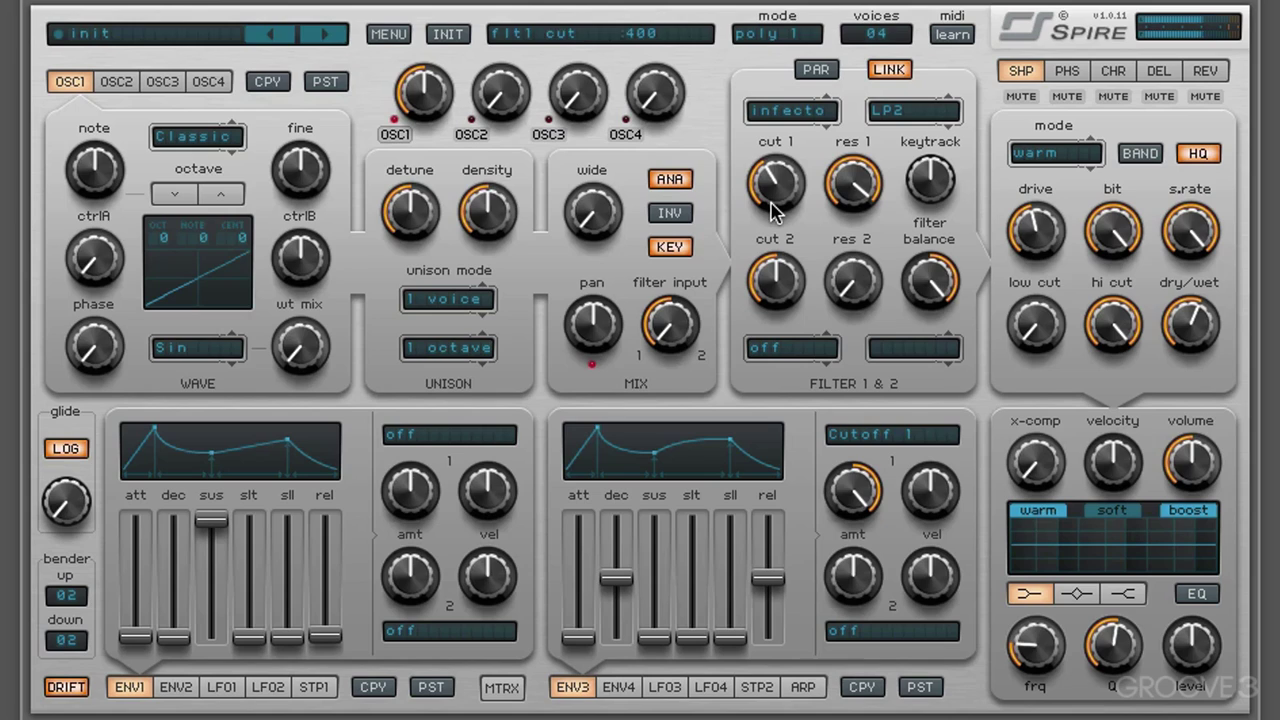
{"action": "left_click_drag", "start_coordinate": [861, 502], "coordinate": [856, 614]}
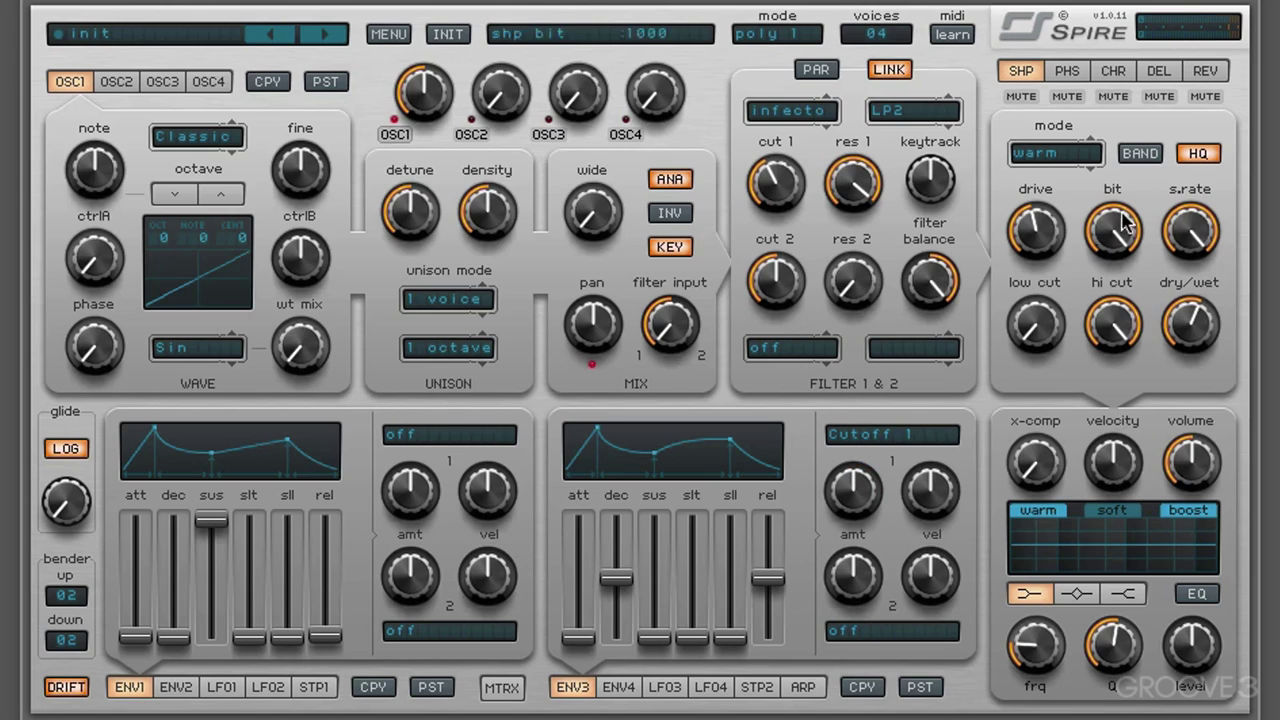
Raise the plate1 reverb's decay and dry/wet mix, and sweep filter 1's cutoff around 390 to 420
{"action": "left_click", "coordinate": [1205, 70]}
{"action": "left_click_drag", "start_coordinate": [1198, 332], "coordinate": [1193, 185]}
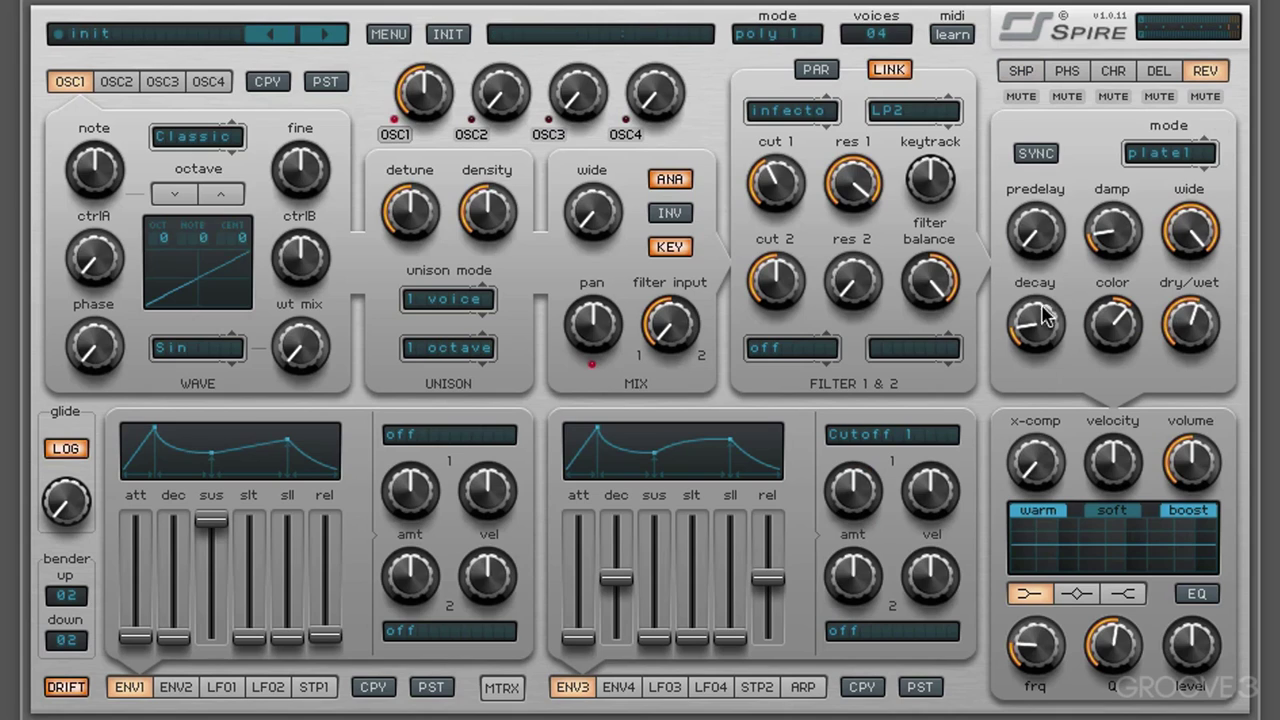
{"action": "left_click_drag", "start_coordinate": [1046, 320], "coordinate": [1045, 200]}
{"action": "left_click_drag", "start_coordinate": [1189, 324], "coordinate": [1179, 282]}
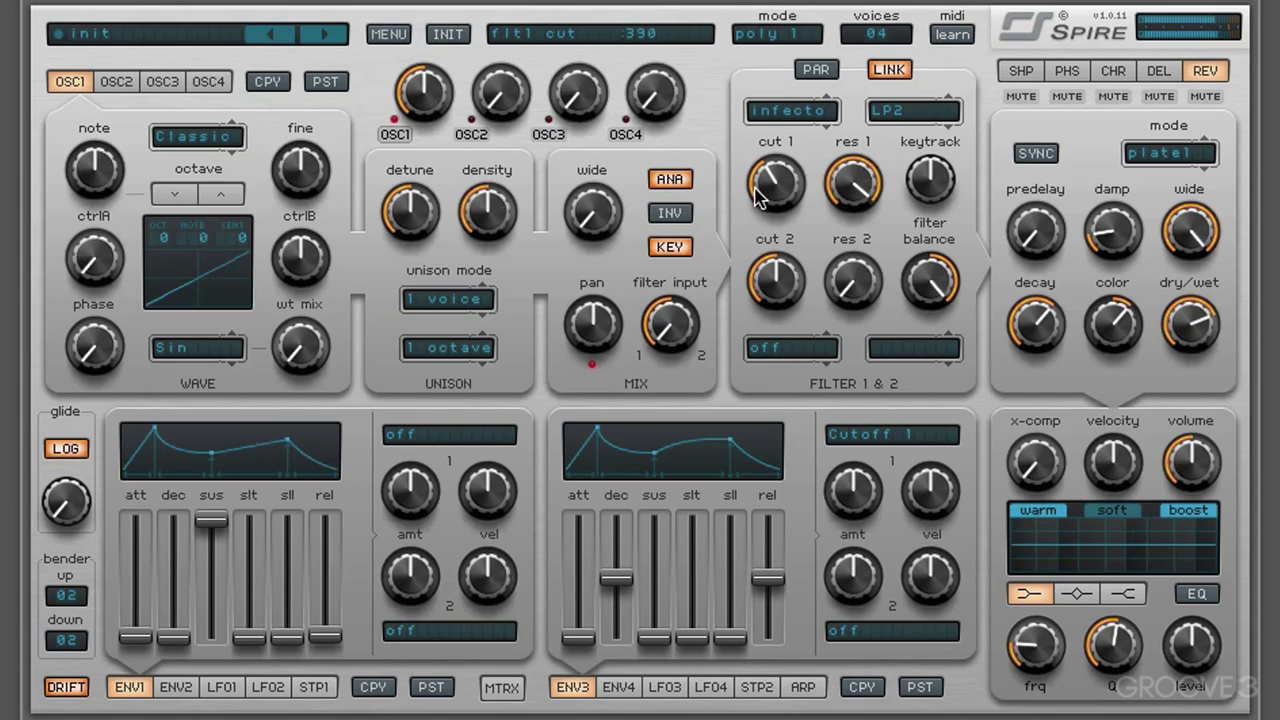
{"action": "left_click_drag", "start_coordinate": [757, 208], "coordinate": [765, 195]}
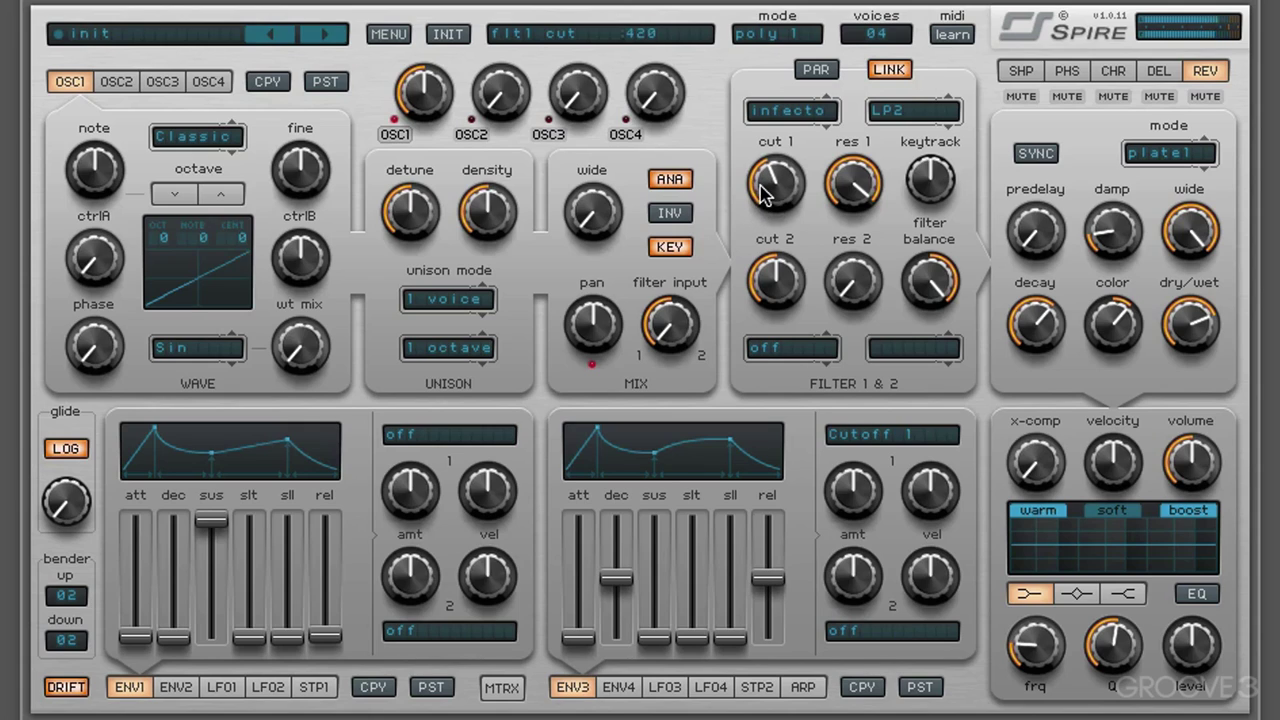
Push the shaper's drive and dry/wet mix higher, and sweep filter 1's cutoff up to maximum
{"action": "left_click", "coordinate": [1020, 71]}
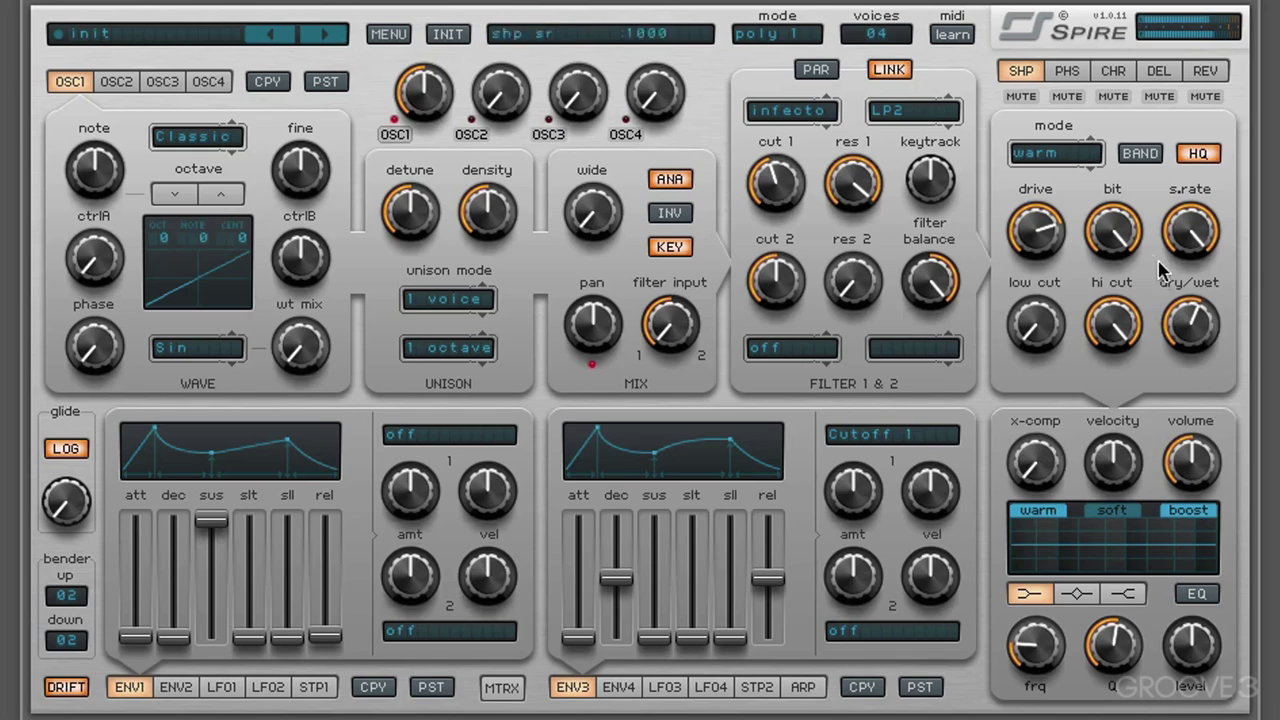
{"action": "left_click_drag", "start_coordinate": [1216, 322], "coordinate": [1222, 262]}
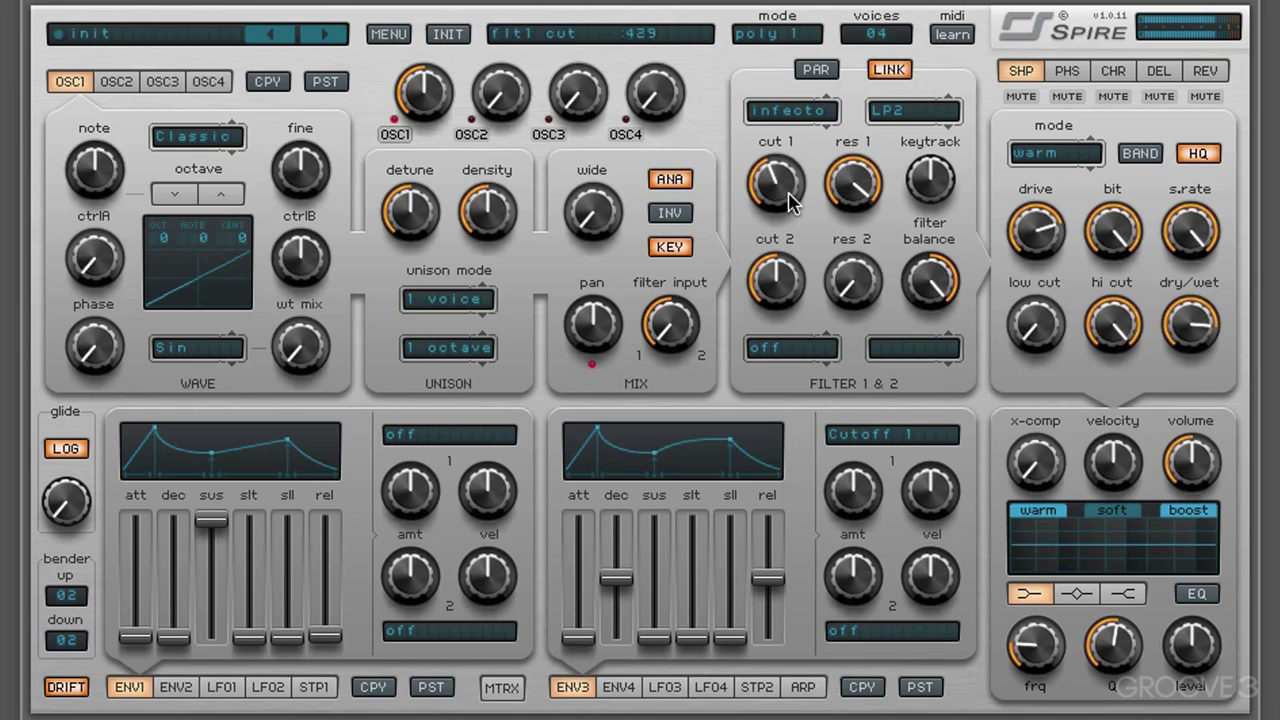
{"action": "left_click_drag", "start_coordinate": [790, 203], "coordinate": [780, 174]}
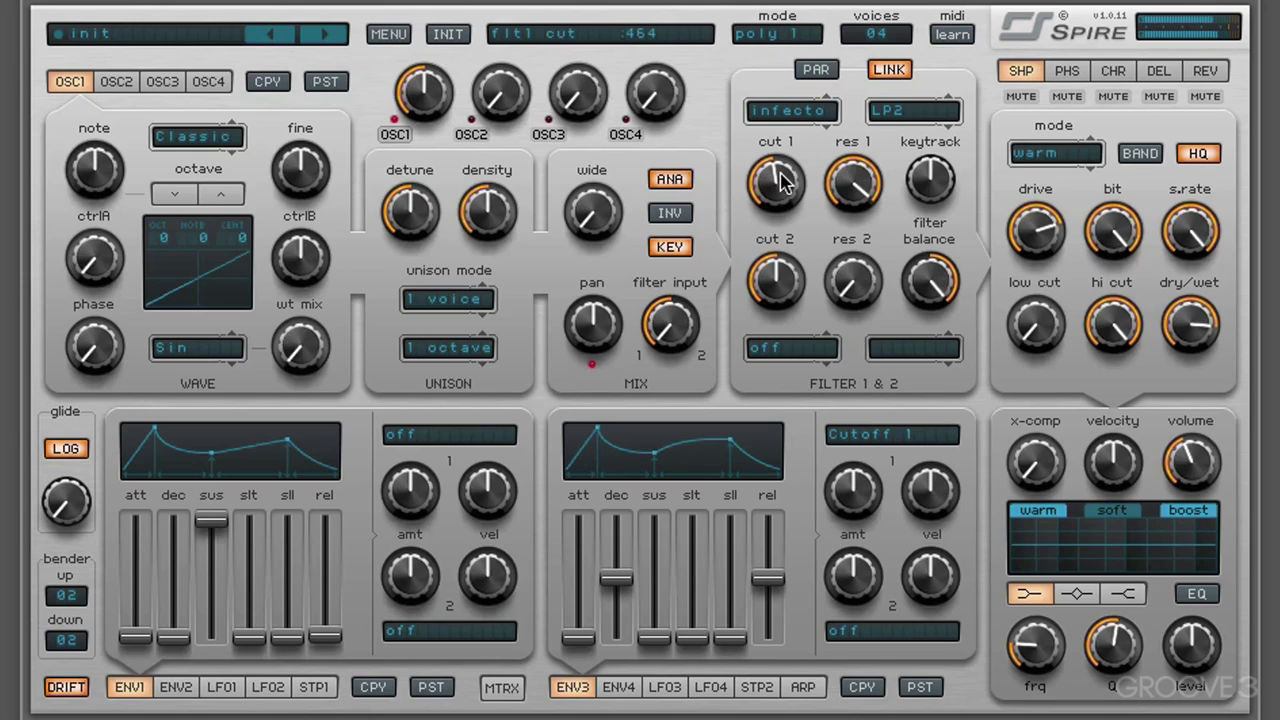
{"action": "mouse_move", "coordinate": [784, 179]}
{"action": "left_mouse_down"}
{"action": "mouse_move", "coordinate": [785, 192]}
{"action": "mouse_move", "coordinate": [782, 179]}
{"action": "left_mouse_up"}
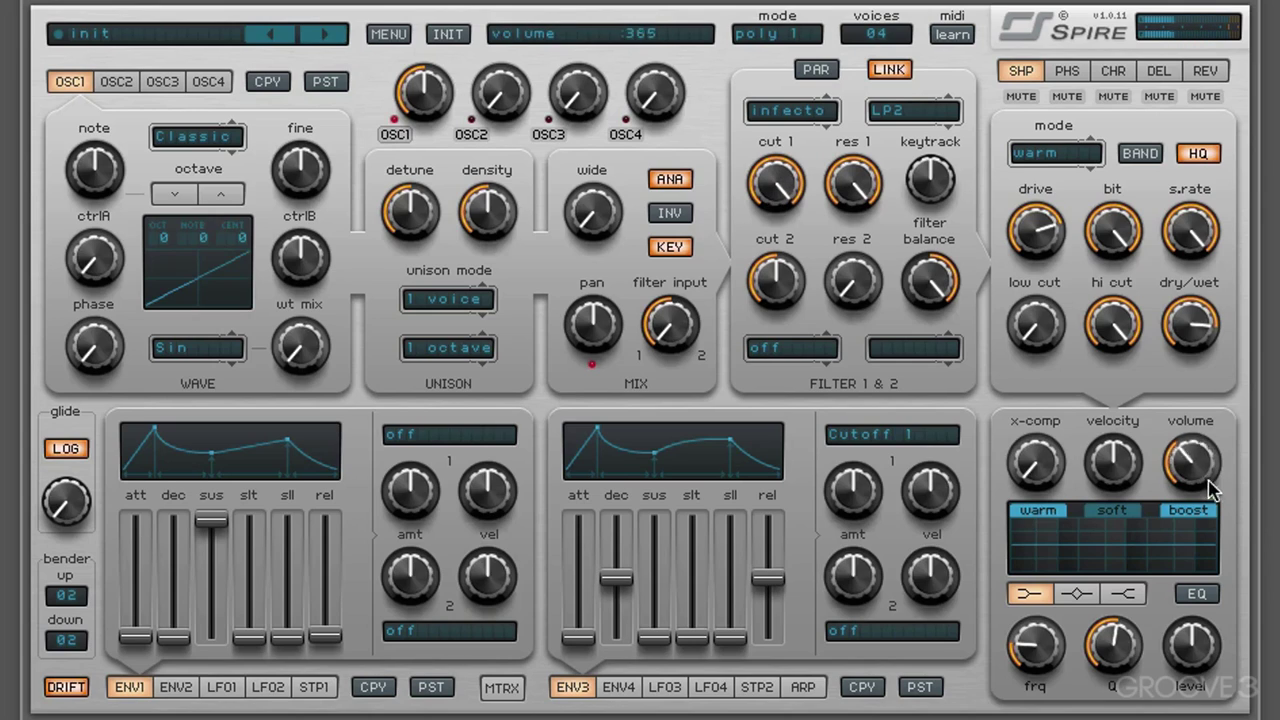
Turn down the output volume, and reinitialise the patch
{"action": "left_click_drag", "start_coordinate": [1210, 487], "coordinate": [1202, 535]}
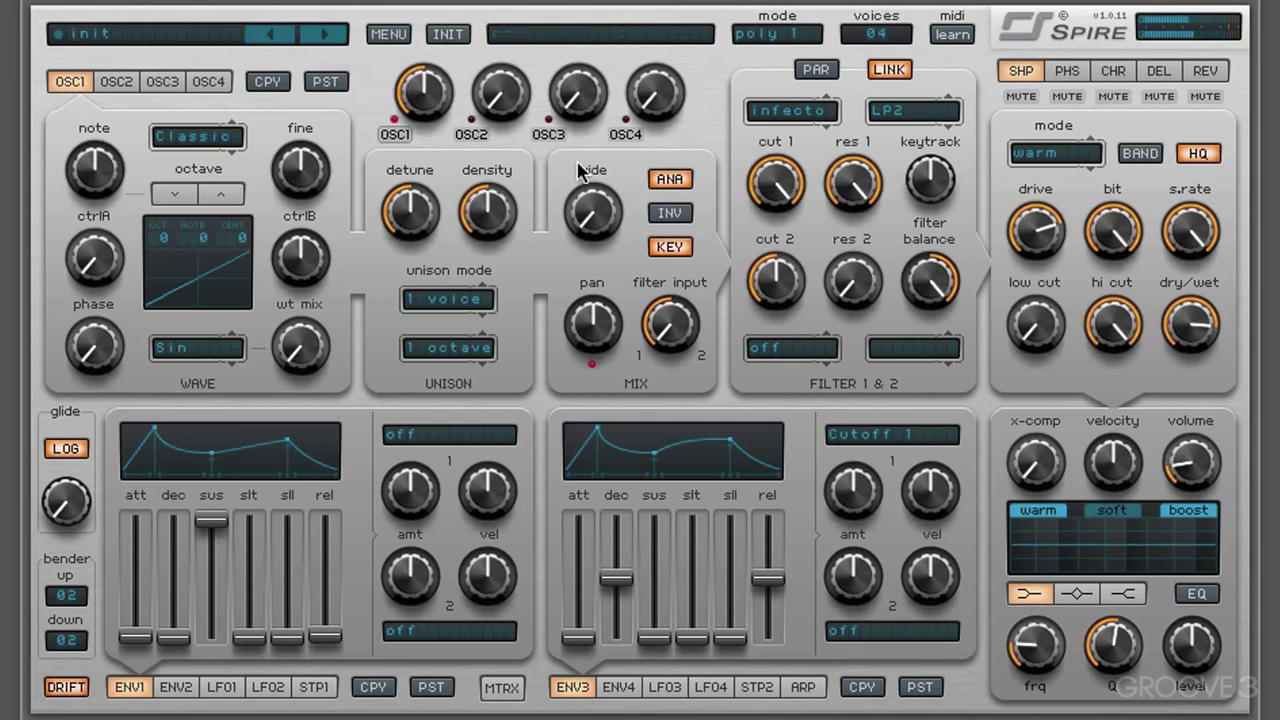
{"action": "left_click", "coordinate": [450, 36]}
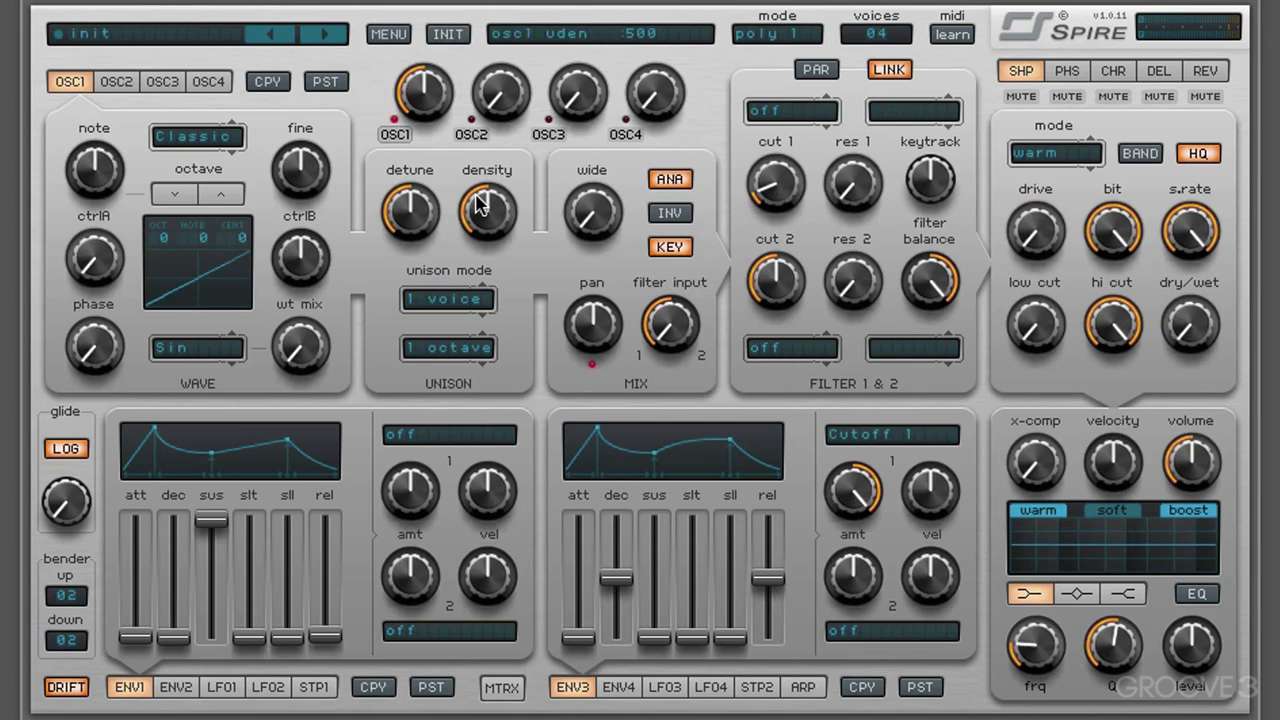